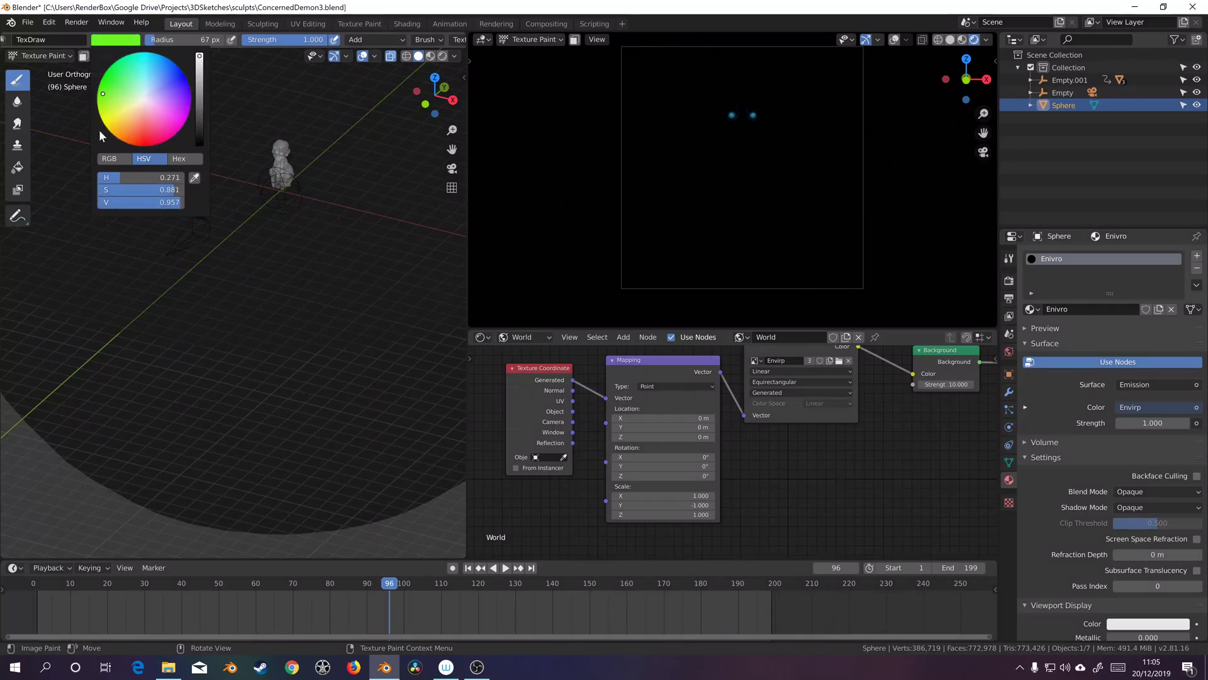
# Paint two green strokes onto the sphere in Texture Paint
pyautogui.moveTo(252, 189)
pyautogui.mouseDown(button='middle')
pyautogui.moveTo(305, 211)
pyautogui.moveTo(168, 261)
pyautogui.moveTo(345, 227)
pyautogui.moveTo(280, 197)
pyautogui.moveTo(255, 221)
pyautogui.mouseUp(button='middle')
pyautogui.moveTo(249, 235)
pyautogui.mouseDown()
pyautogui.moveTo(252, 282)
pyautogui.moveTo(251, 235)
pyautogui.moveTo(227, 268)
pyautogui.mouseUp()
pyautogui.moveTo(227, 268)
pyautogui.mouseDown(button='middle')
pyautogui.moveTo(278, 230)
pyautogui.moveTo(280, 251)
pyautogui.moveTo(291, 228)
pyautogui.moveTo(339, 258)
pyautogui.moveTo(213, 203)
pyautogui.mouseUp(button='middle')
# Switch the brush to blue, paint a stroke, then undo everything back to the bare bust
pyautogui.click(128, 46)
pyautogui.click(170, 66)
pyautogui.moveTo(213, 204); pyautogui.dragTo(233, 255)
pyautogui.hotkey('ctrl', 'z')
pyautogui.hotkey('ctrl', 'z')
pyautogui.hotkey('ctrl', 'z')
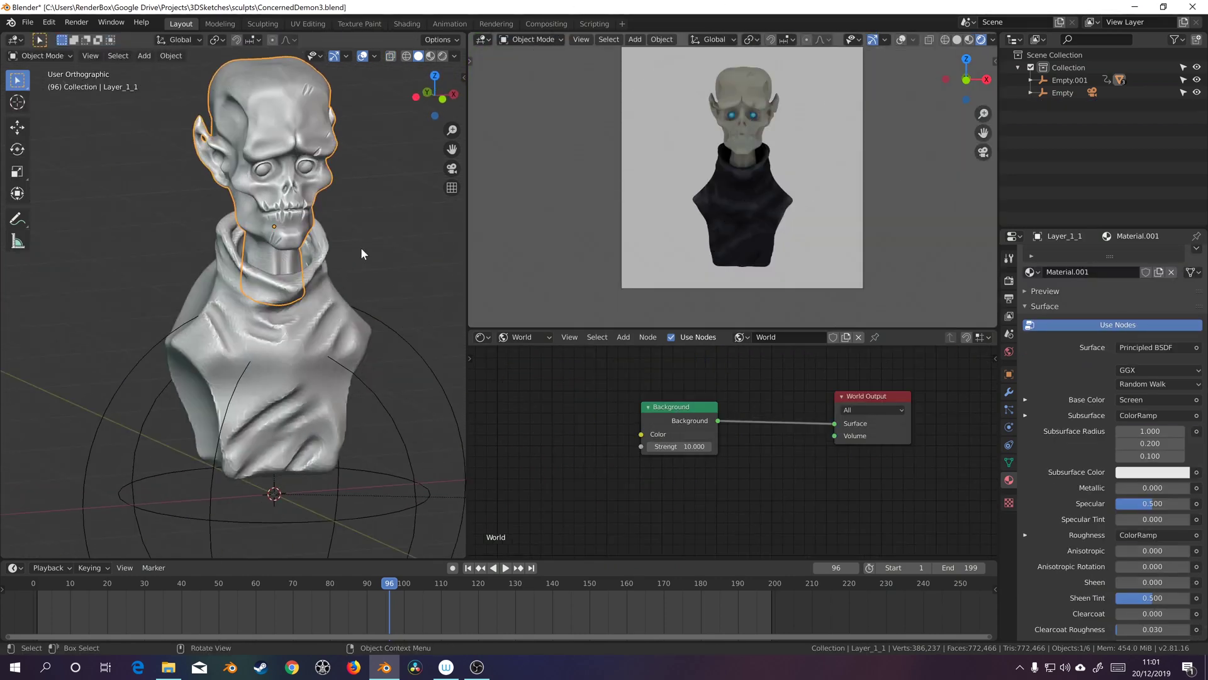
pyautogui.moveTo(361, 248); pyautogui.dragTo(312, 258, button='middle')
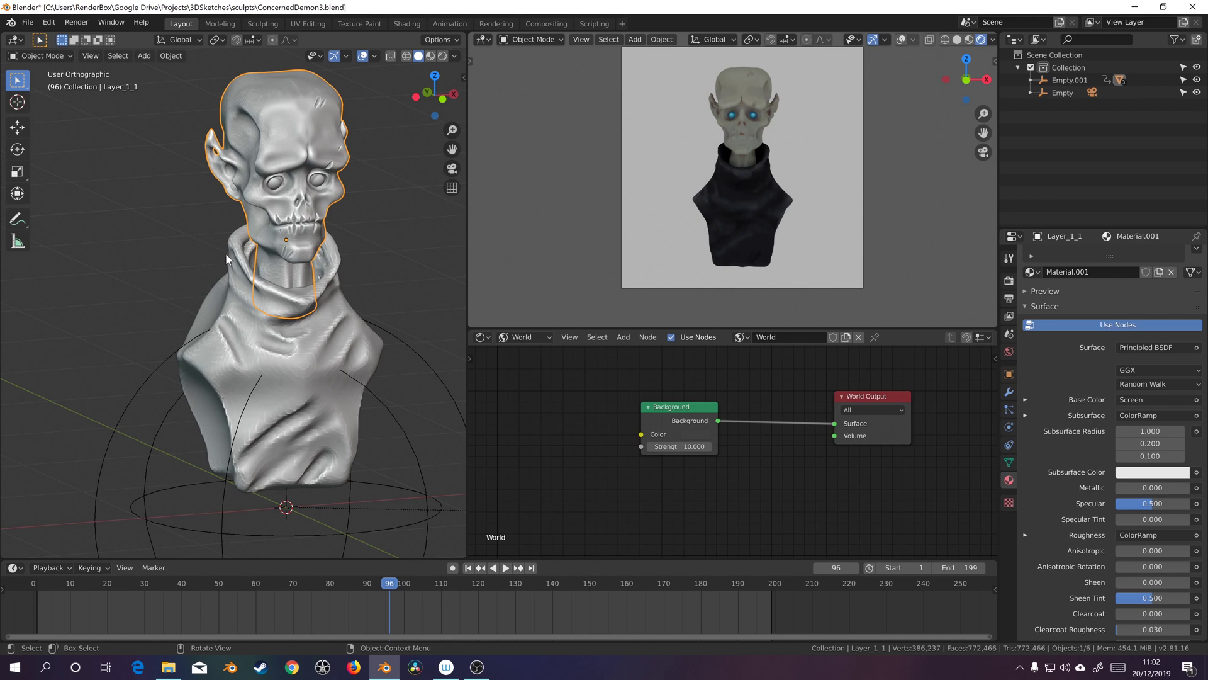
# Add a UV sphere to the scene at the bust
pyautogui.moveTo(292, 252); pyautogui.dragTo(316, 313, button='middle')
pyautogui.scroll(-5, 316, 313)
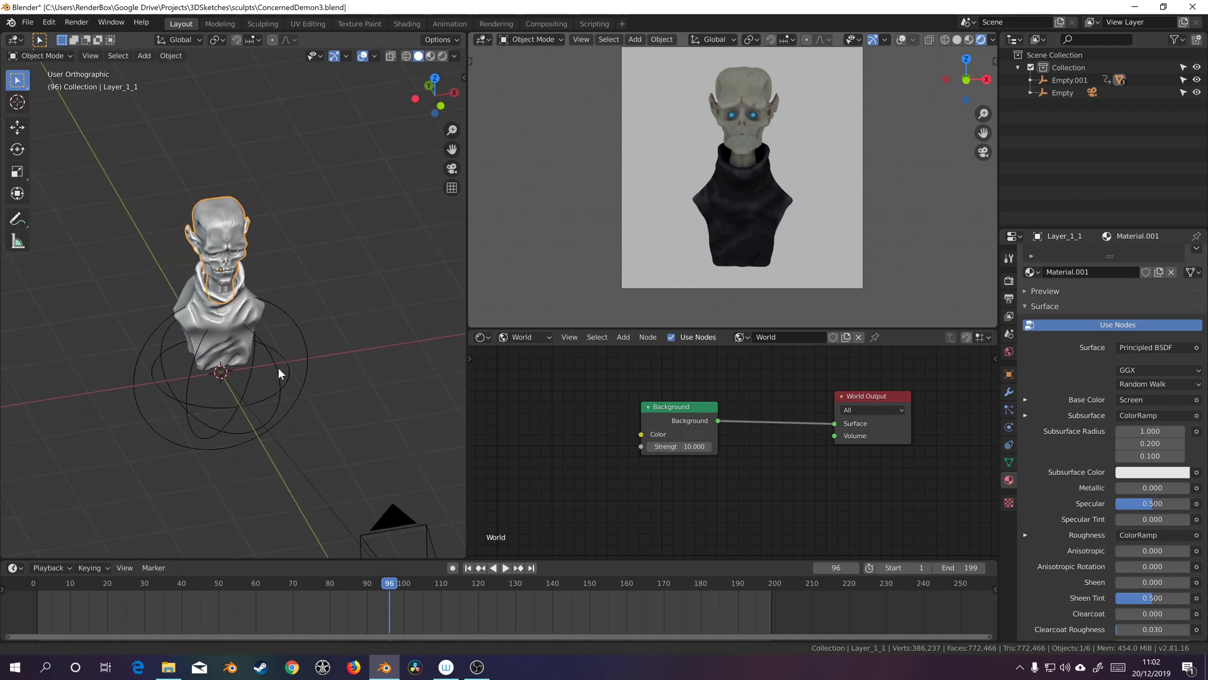
pyautogui.moveTo(281, 391); pyautogui.dragTo(286, 339, button='middle')
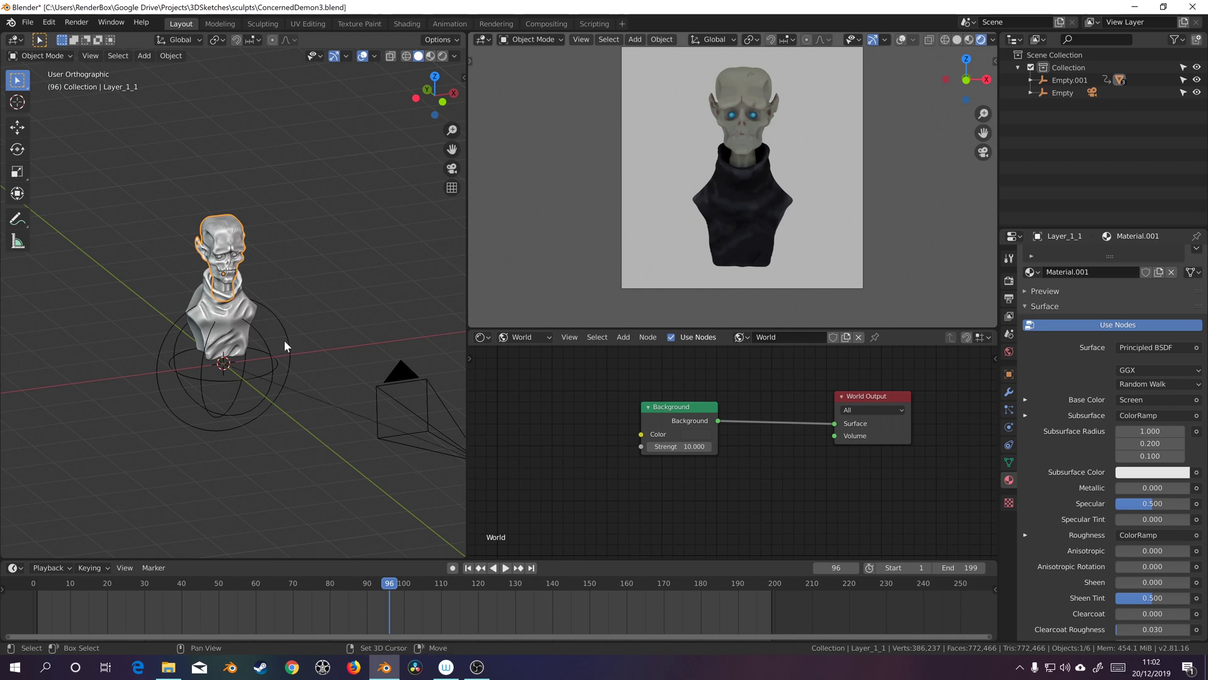
pyautogui.hotkey('shift', 'a')
pyautogui.moveTo(295, 344)
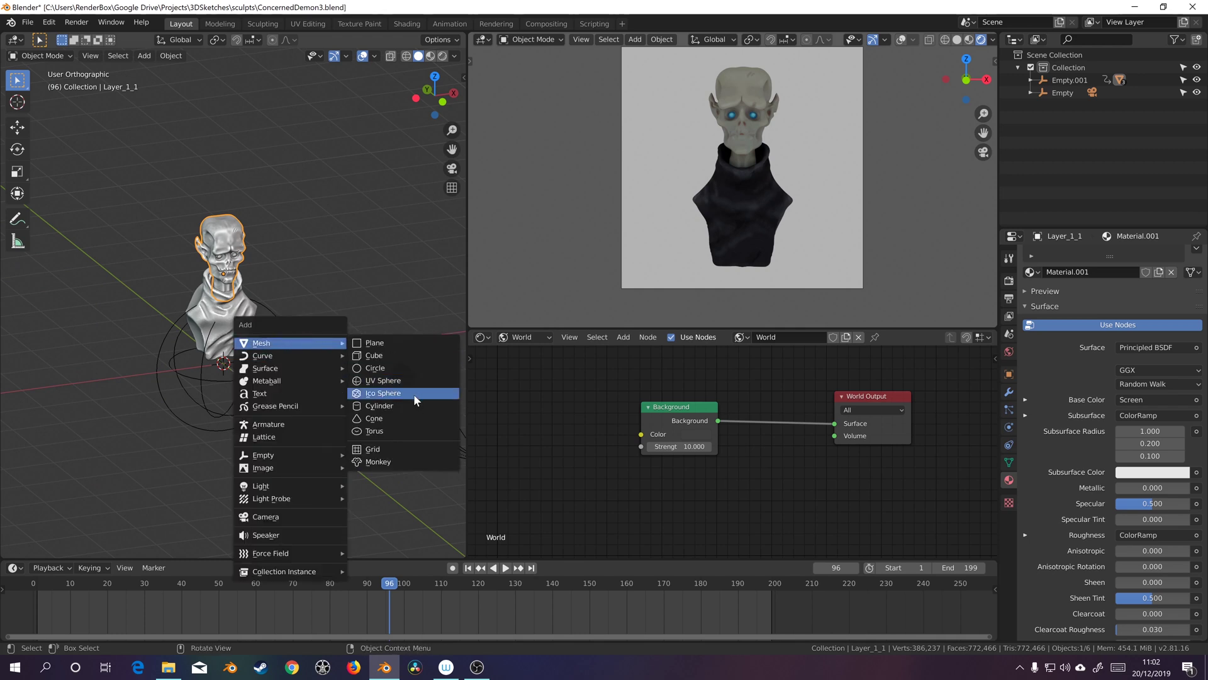
pyautogui.click(409, 381)
# Scale the UV sphere up until it encloses the whole bust
pyautogui.scroll(-5, 301, 268)
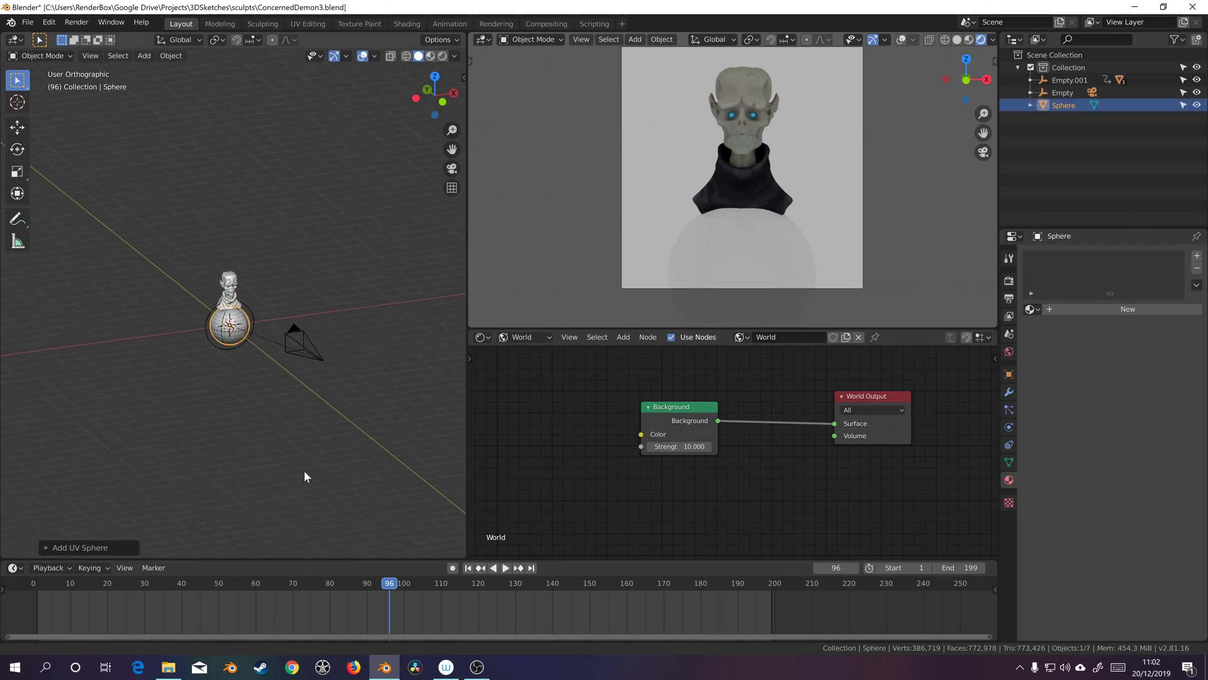
pyautogui.moveTo(311, 491); pyautogui.dragTo(266, 361, button='middle')
pyautogui.press('s')
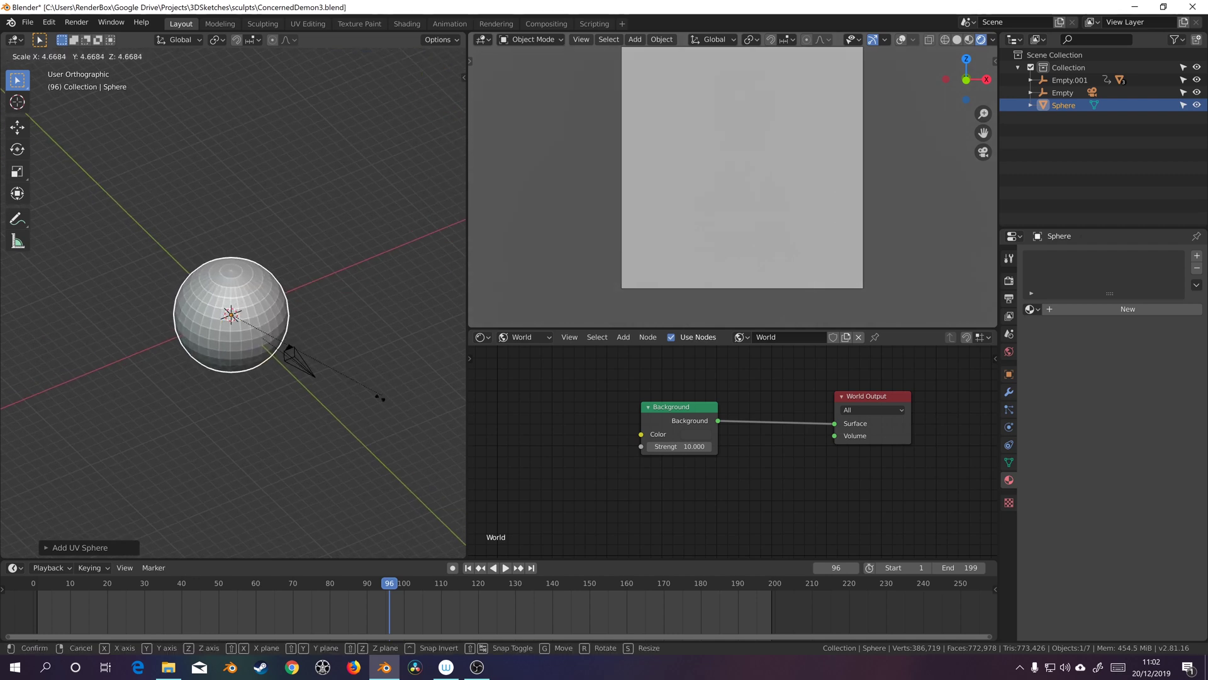
pyautogui.press('Return')
pyautogui.press('s')
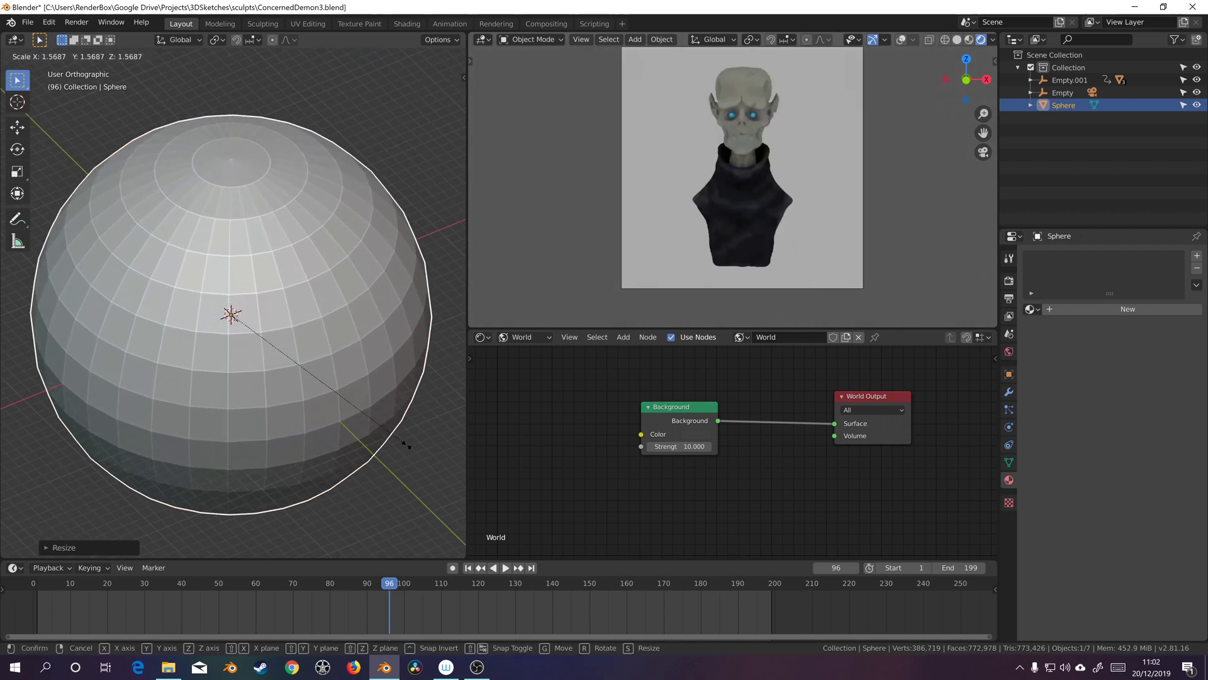
pyautogui.click(408, 474)
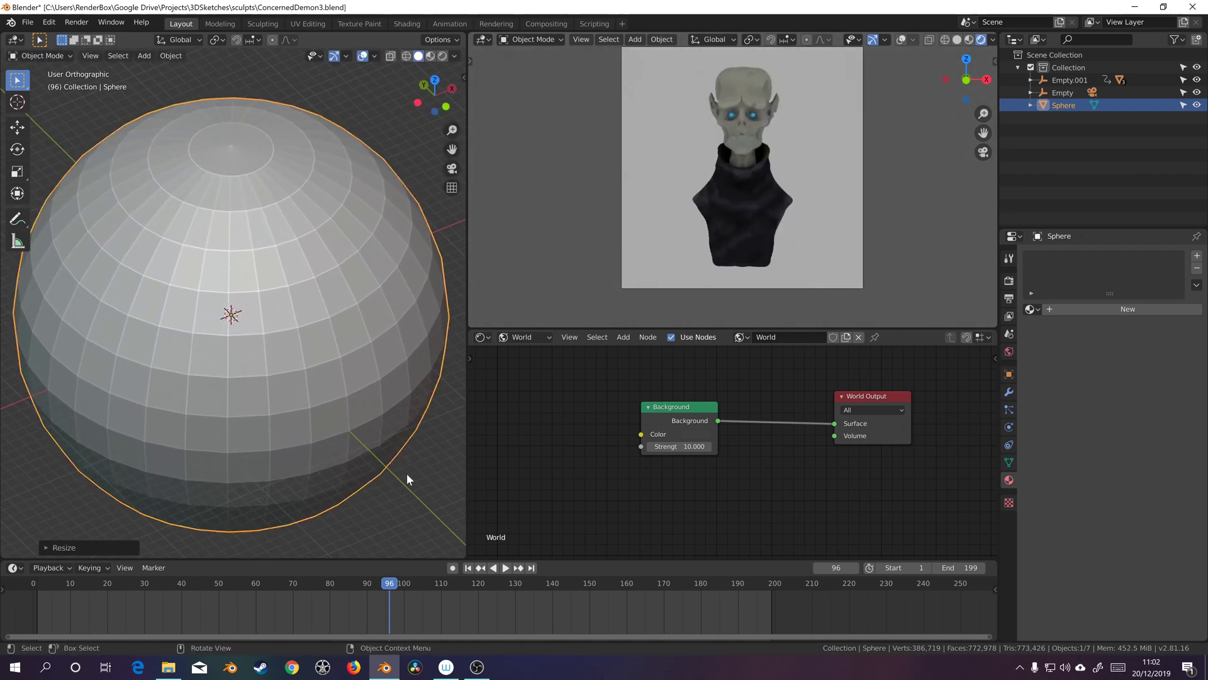
pyautogui.moveTo(386, 397); pyautogui.dragTo(335, 341, button='middle')
# In Edit Mode, recalculate the sphere's normals to point inside, then return to Object Mode
pyautogui.press('Tab')
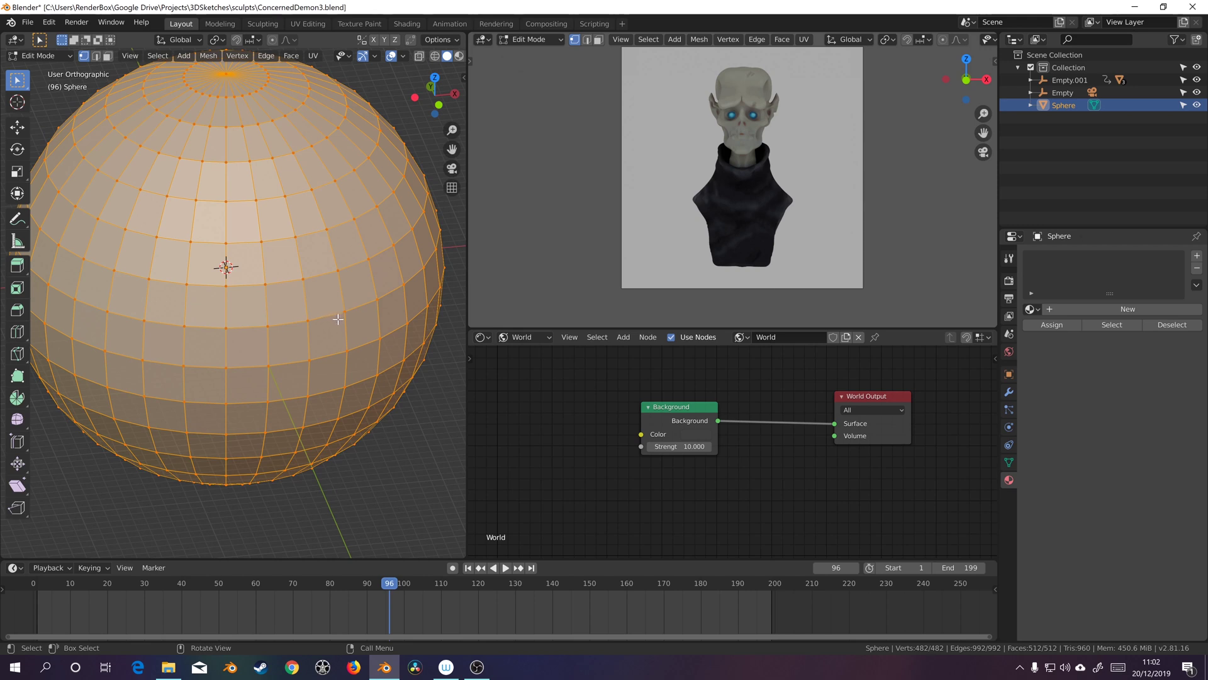
pyautogui.hotkey('alt', 'n')
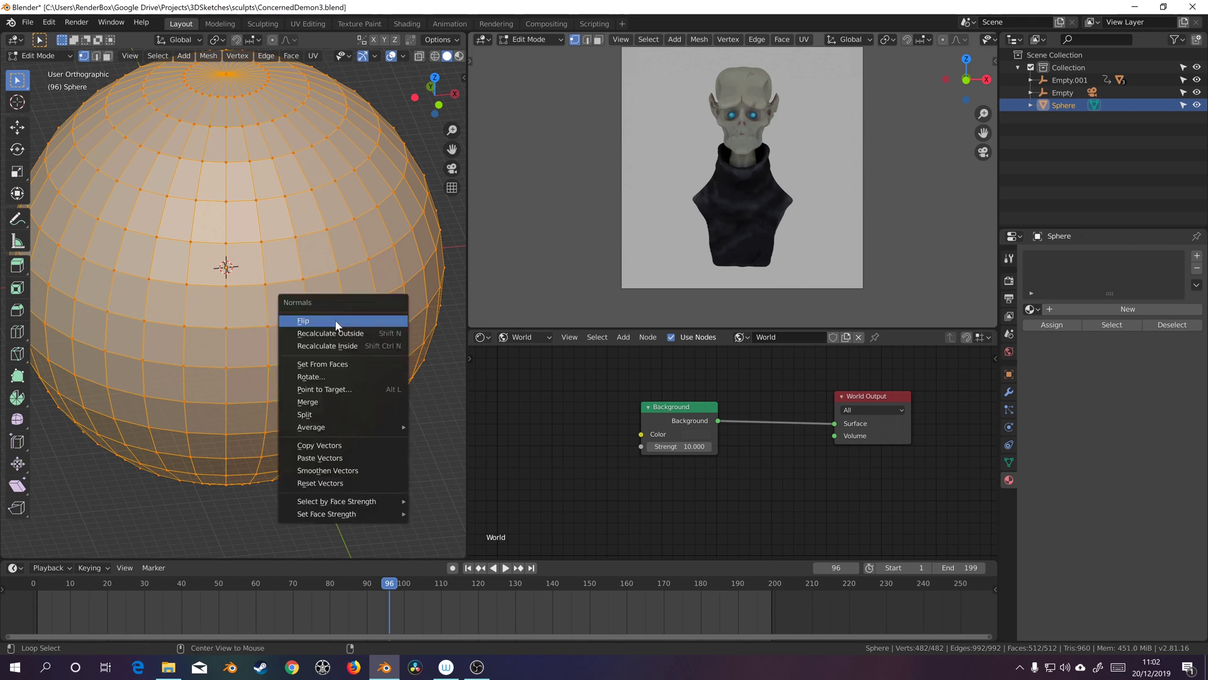
pyautogui.click(361, 346)
pyautogui.moveTo(364, 309)
pyautogui.mouseDown(button='middle')
pyautogui.moveTo(354, 260)
pyautogui.moveTo(334, 277)
pyautogui.moveTo(346, 273)
pyautogui.mouseUp(button='middle')
pyautogui.press('Tab')
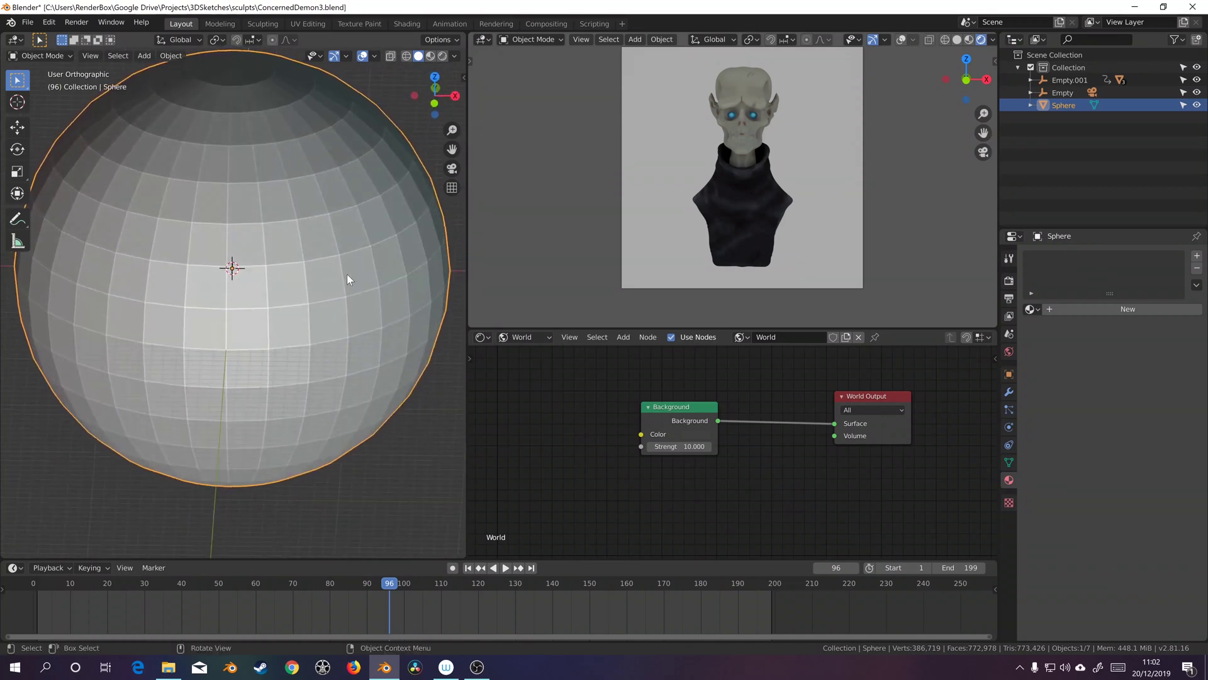
# Create a new object material named Enivro with an Emission surface shader
pyautogui.click(533, 337)
pyautogui.click(536, 363)
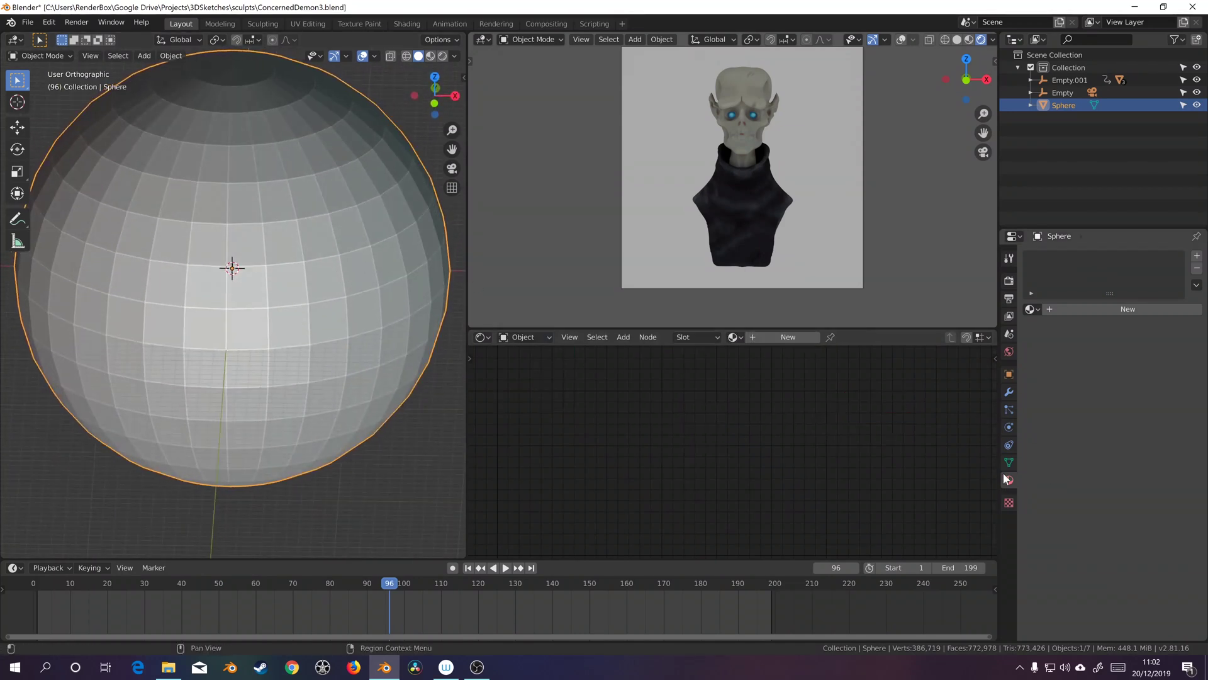
pyautogui.click(1094, 309)
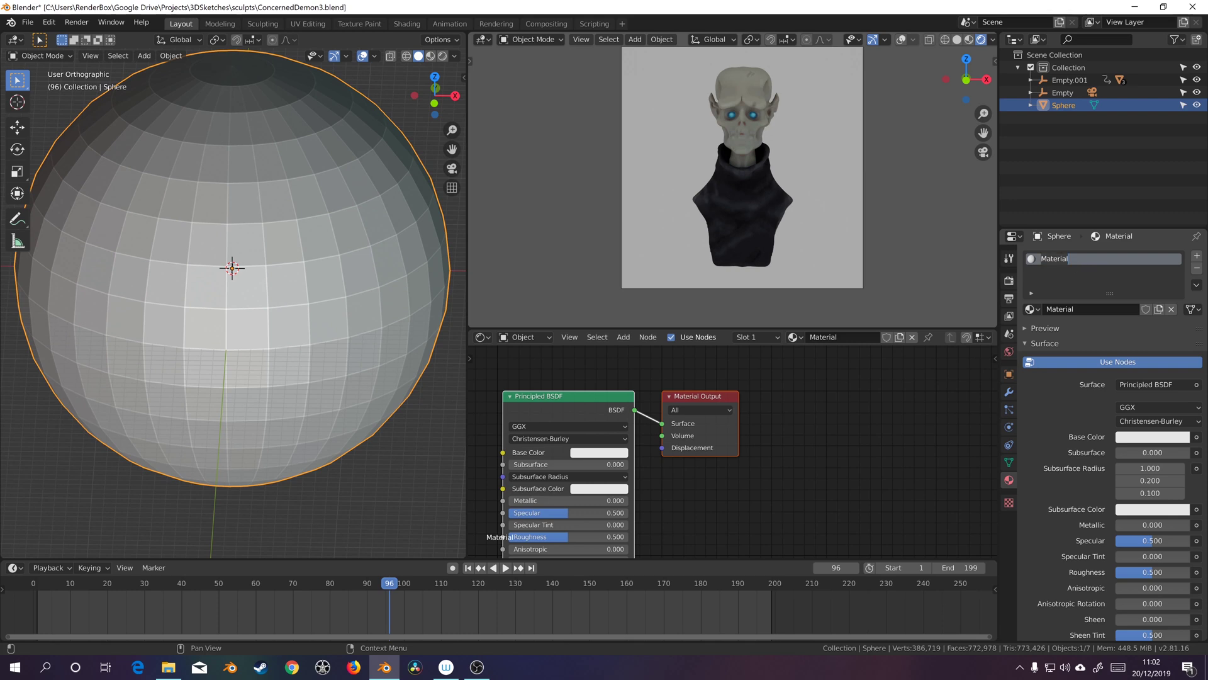
pyautogui.write('Enivro')
pyautogui.press('Return')
pyautogui.moveTo(765, 426); pyautogui.dragTo(891, 404, button='middle')
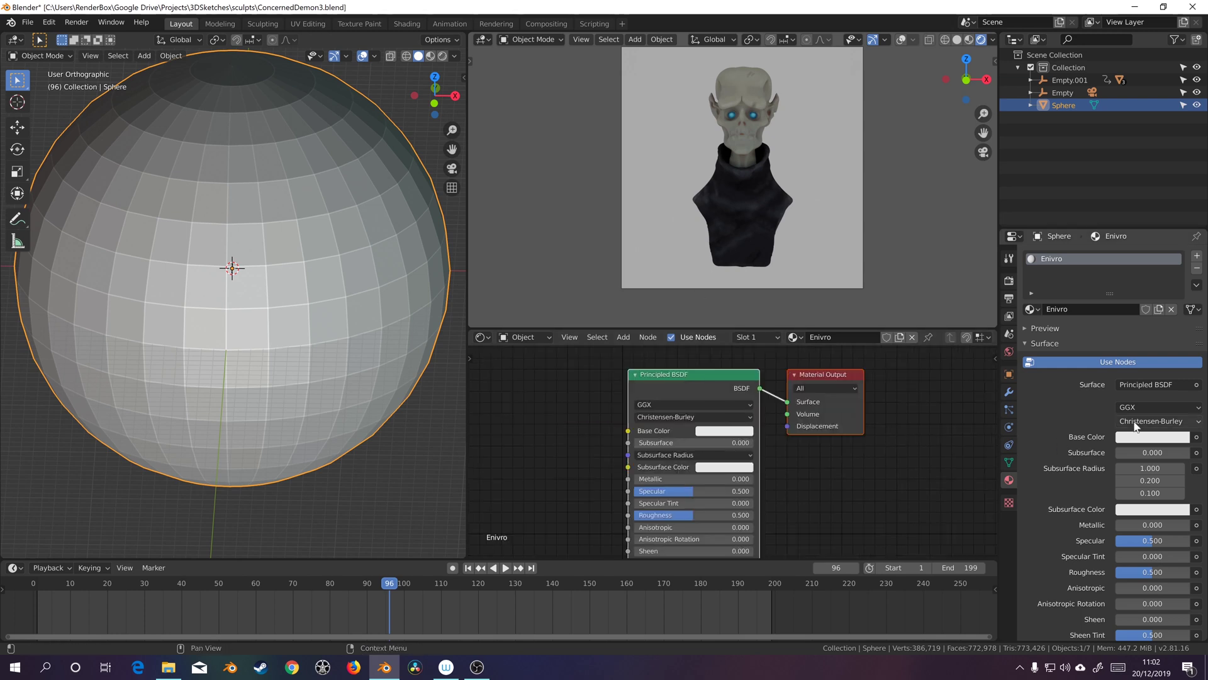
pyautogui.click(1142, 385)
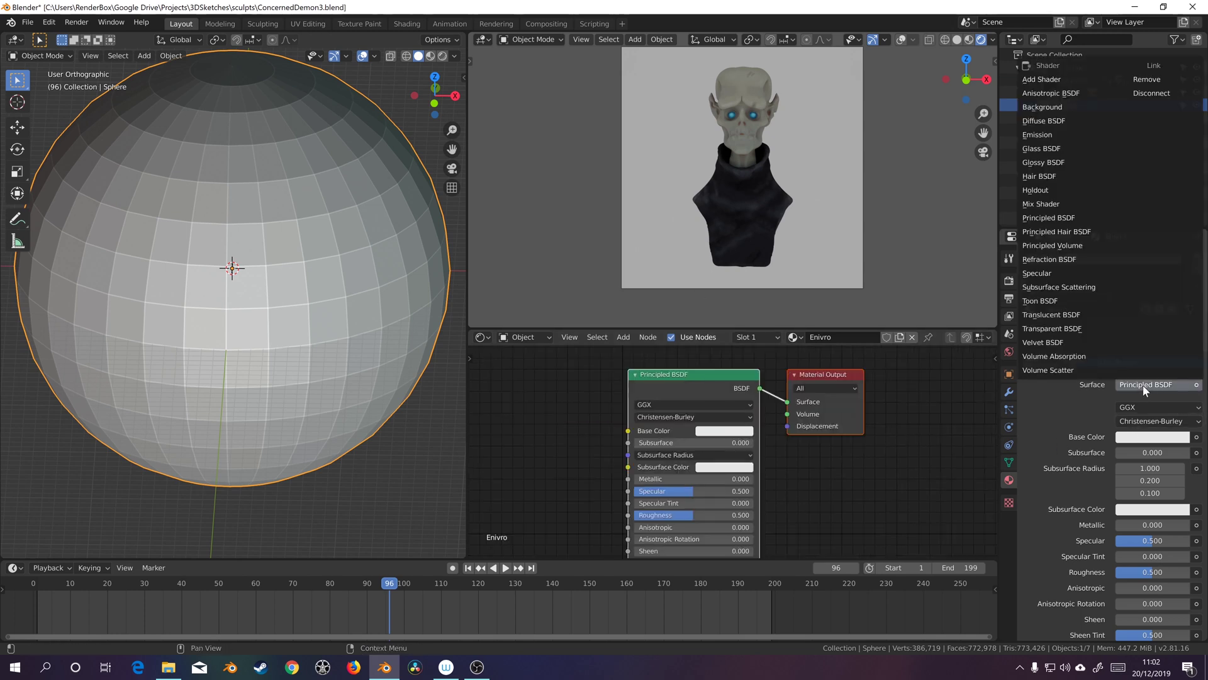
pyautogui.click(1038, 134)
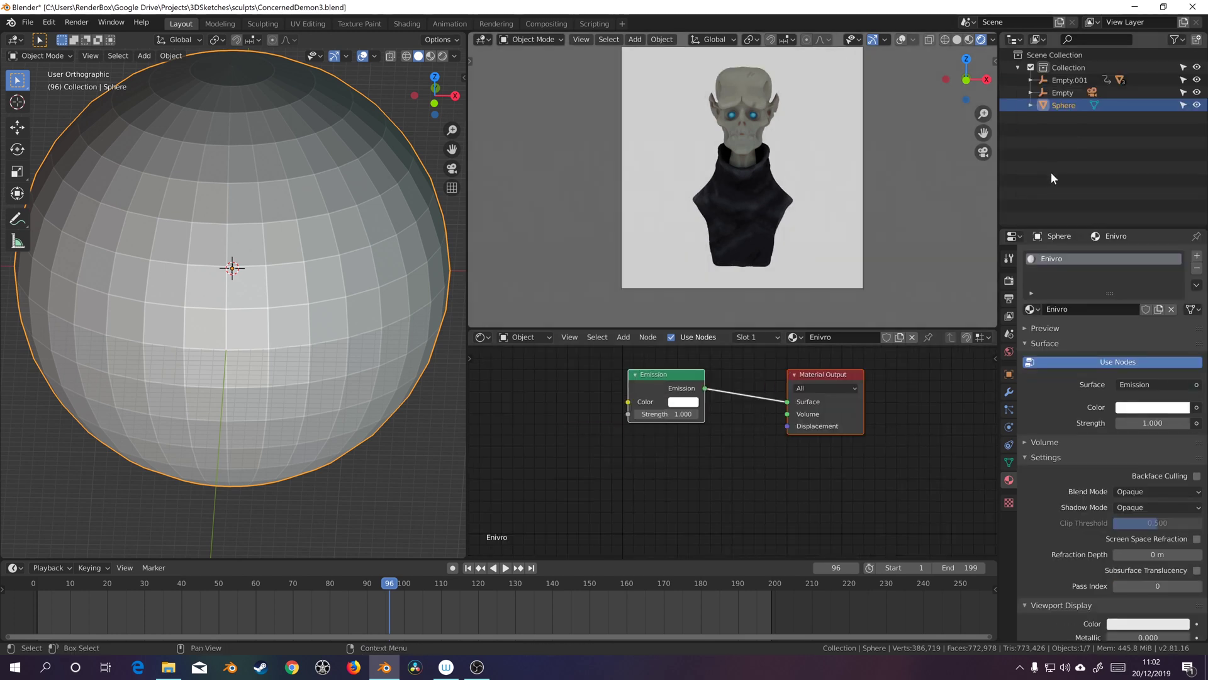
# Add an Image Texture node to the left of the Emission shader
pyautogui.moveTo(541, 427); pyautogui.dragTo(637, 444, button='middle')
pyautogui.hotkey('shift', 'a')
pyautogui.moveTo(579, 476)
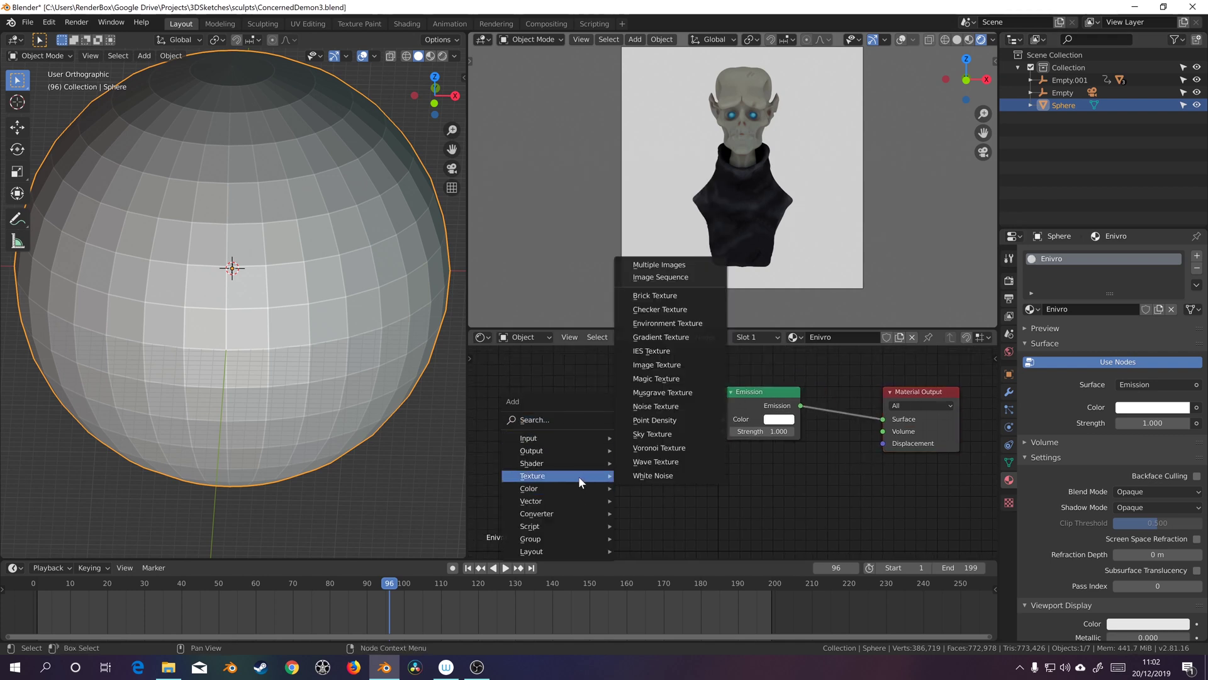
pyautogui.click(661, 365)
pyautogui.click(554, 395)
pyautogui.moveTo(670, 435); pyautogui.dragTo(737, 450, button='middle')
# Create a blank 32-bit image named Envirp and link its Color to the Emission colour
pyautogui.click(650, 447)
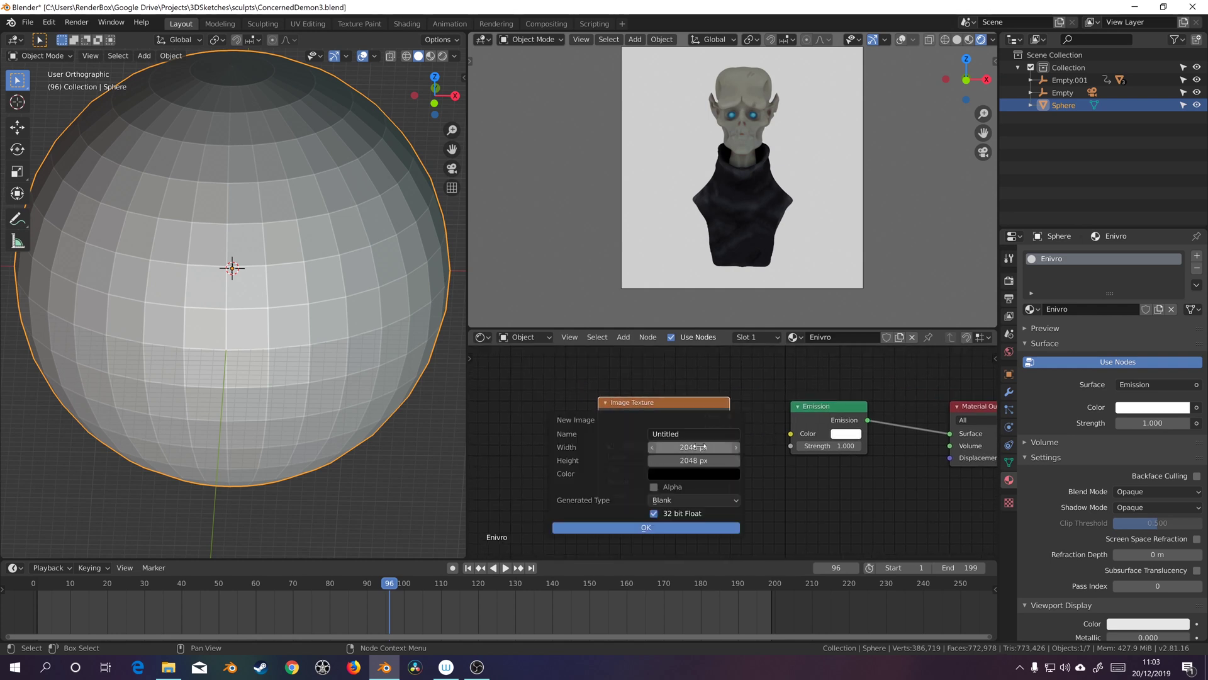
pyautogui.click(685, 433)
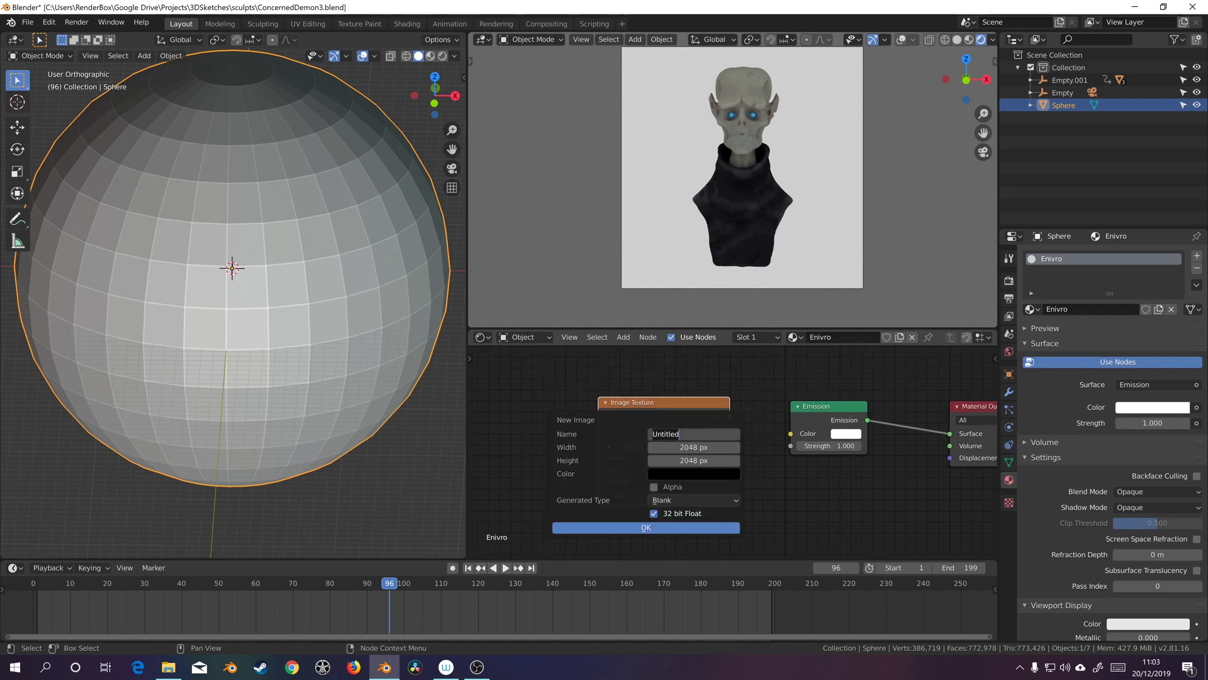
pyautogui.write('En')
pyautogui.write('virp')
pyautogui.press('Return')
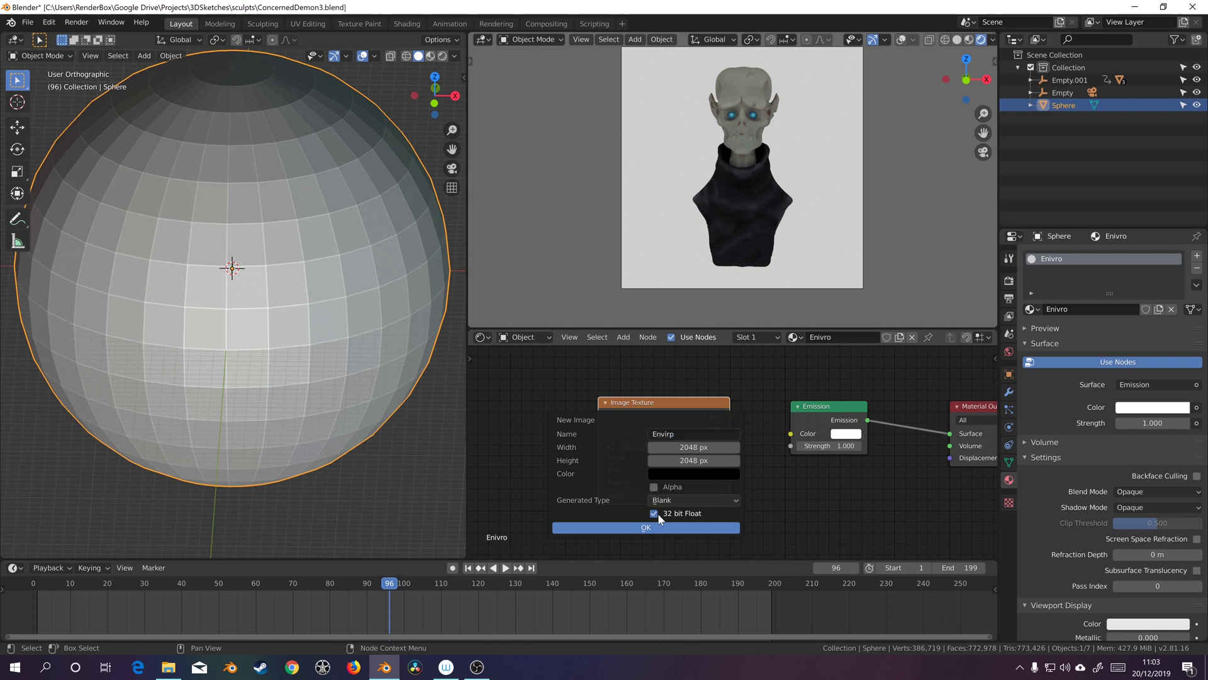
pyautogui.click(653, 513)
pyautogui.click(654, 514)
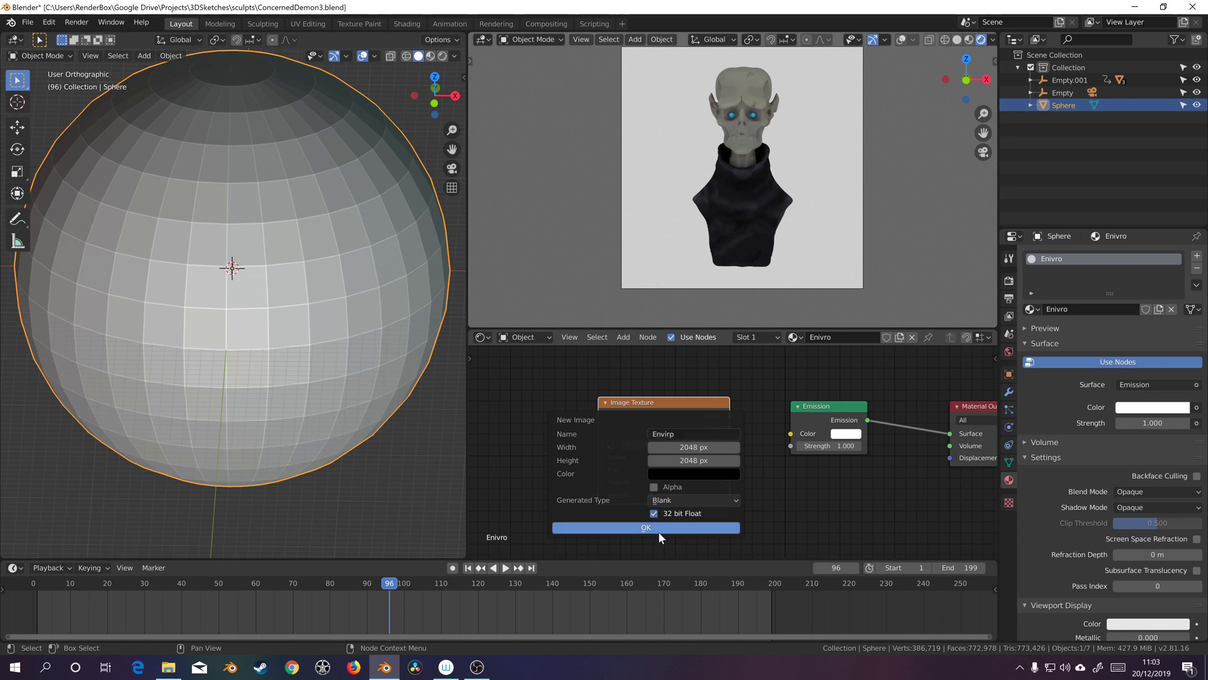
pyautogui.click(659, 527)
pyautogui.moveTo(714, 436); pyautogui.dragTo(795, 437)
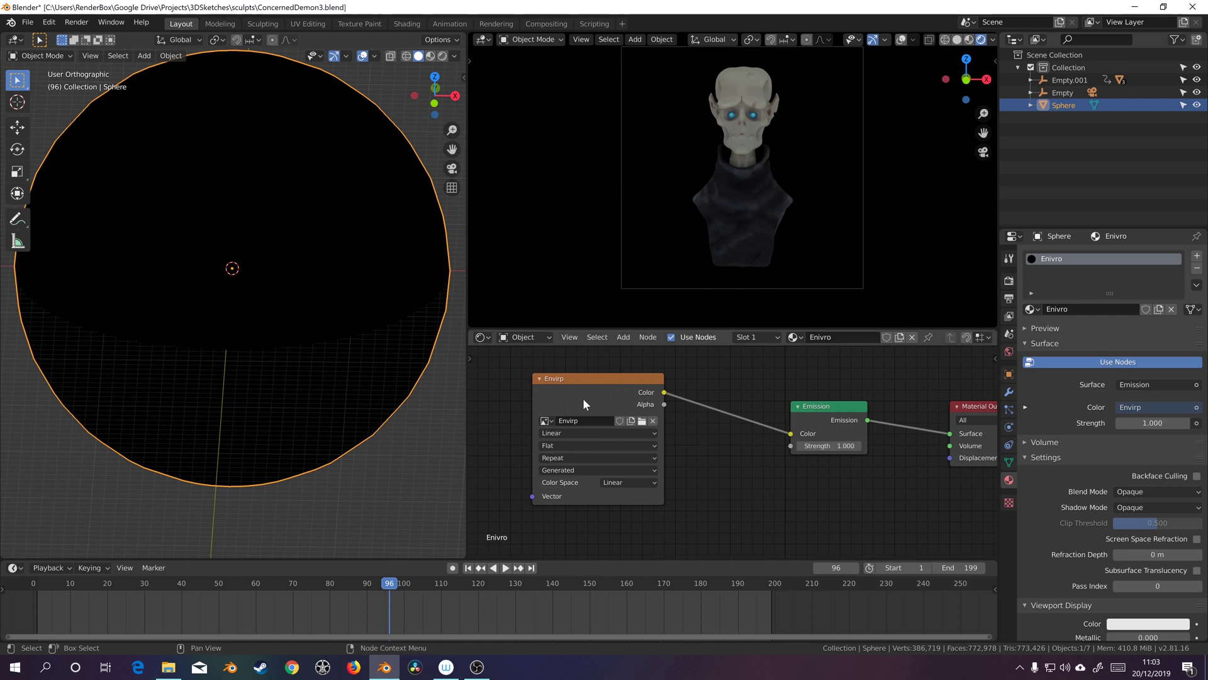
# Move the Envirp node aside and switch the node editor to the World nodes
pyautogui.moveTo(578, 399); pyautogui.dragTo(642, 435)
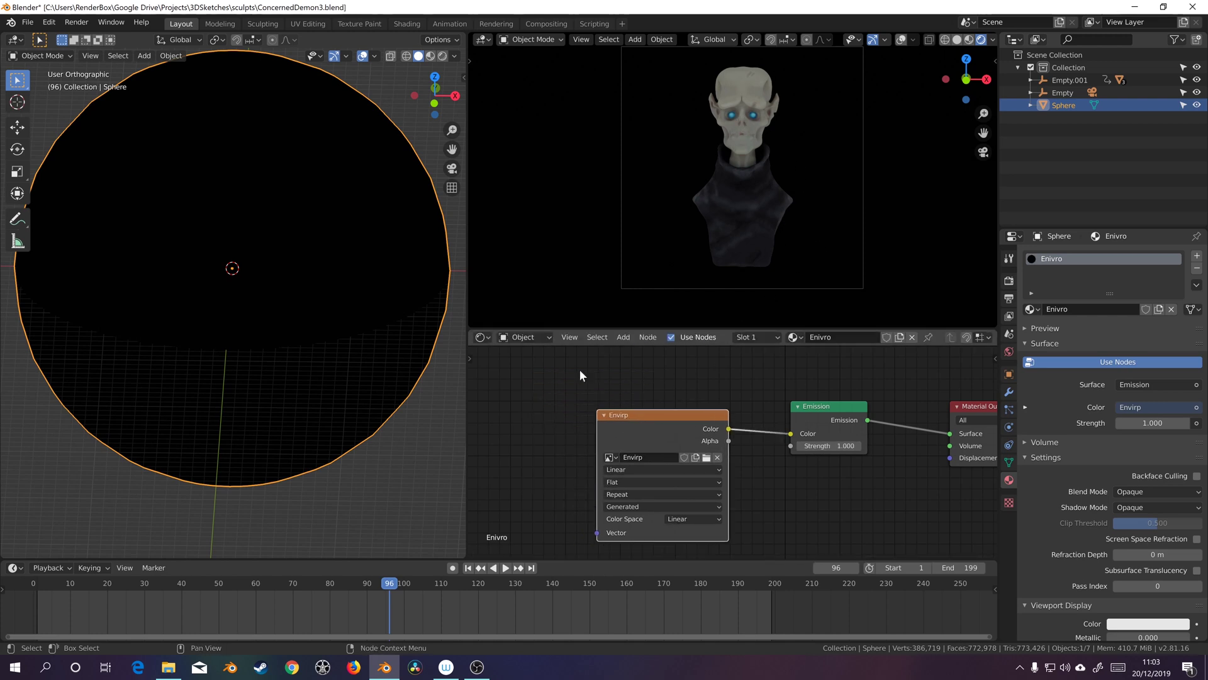
pyautogui.click(535, 338)
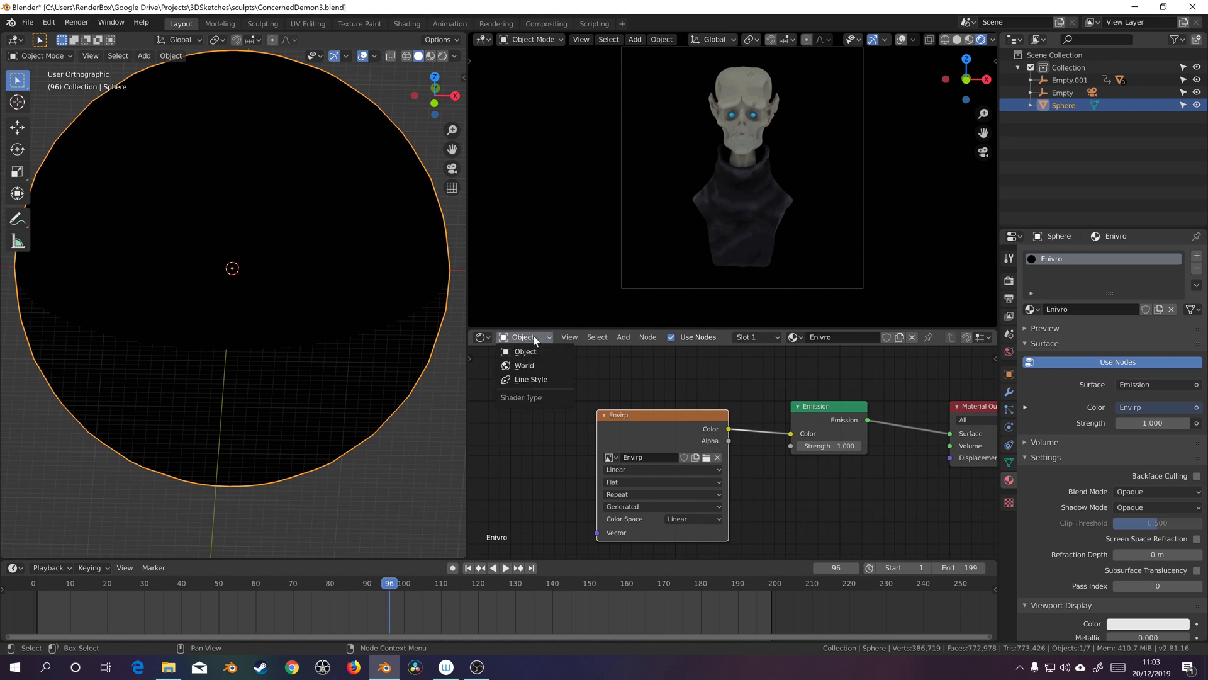
pyautogui.click(544, 370)
pyautogui.keyDown('ctrl'); pyautogui.hscroll(6, 579, 381); pyautogui.keyUp('ctrl')
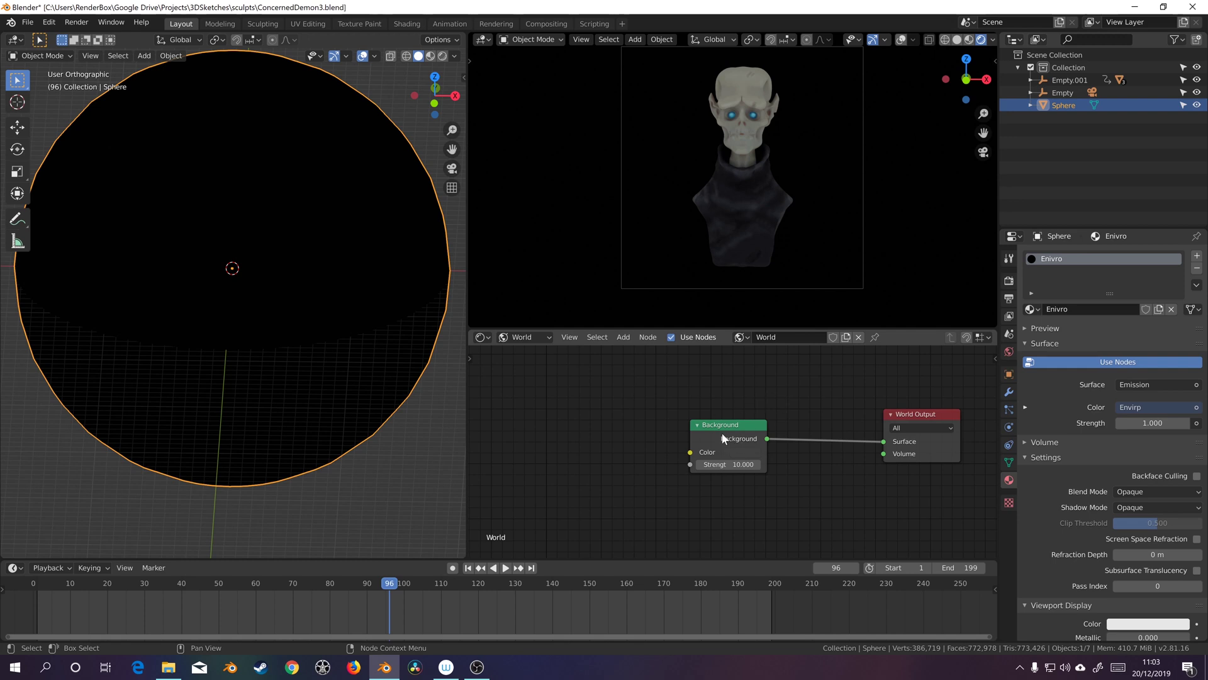
pyautogui.keyDown('ctrl'); pyautogui.hscroll(-3, 714, 399); pyautogui.keyUp('ctrl')
# Add an Environment Texture using the Envirp image and connect it to the Background colour
pyautogui.hotkey('shift', 'a')
pyautogui.moveTo(648, 397)
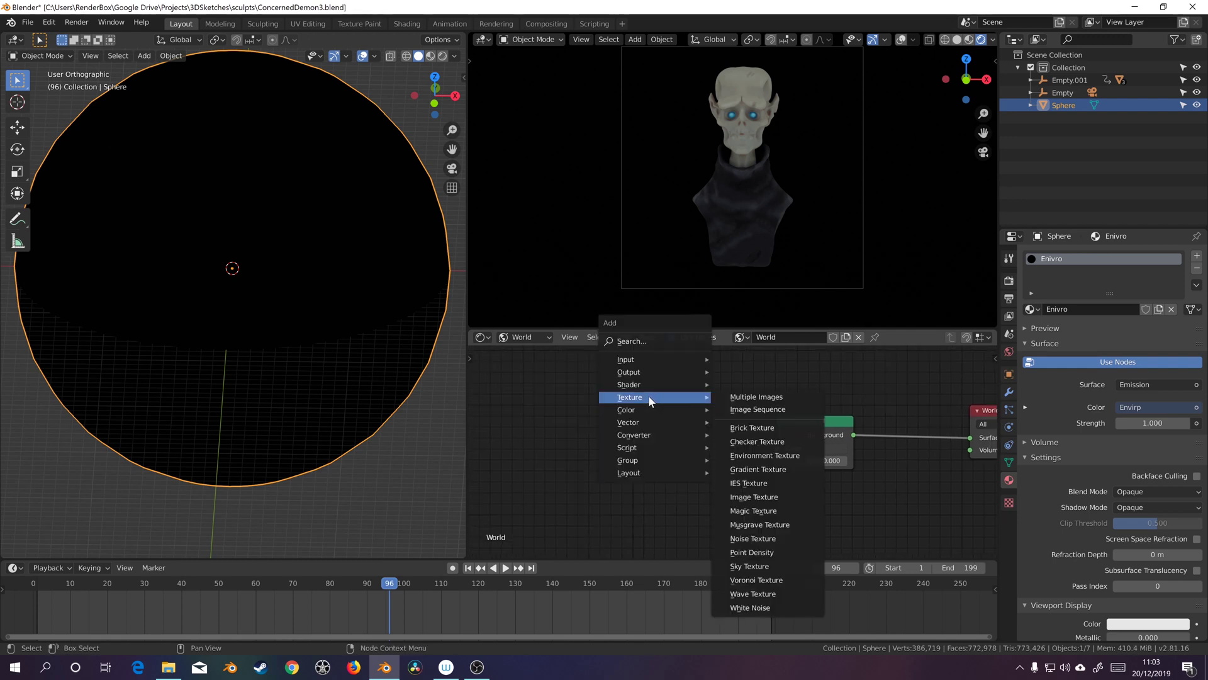
pyautogui.click(772, 456)
pyautogui.click(636, 454)
pyautogui.click(609, 453)
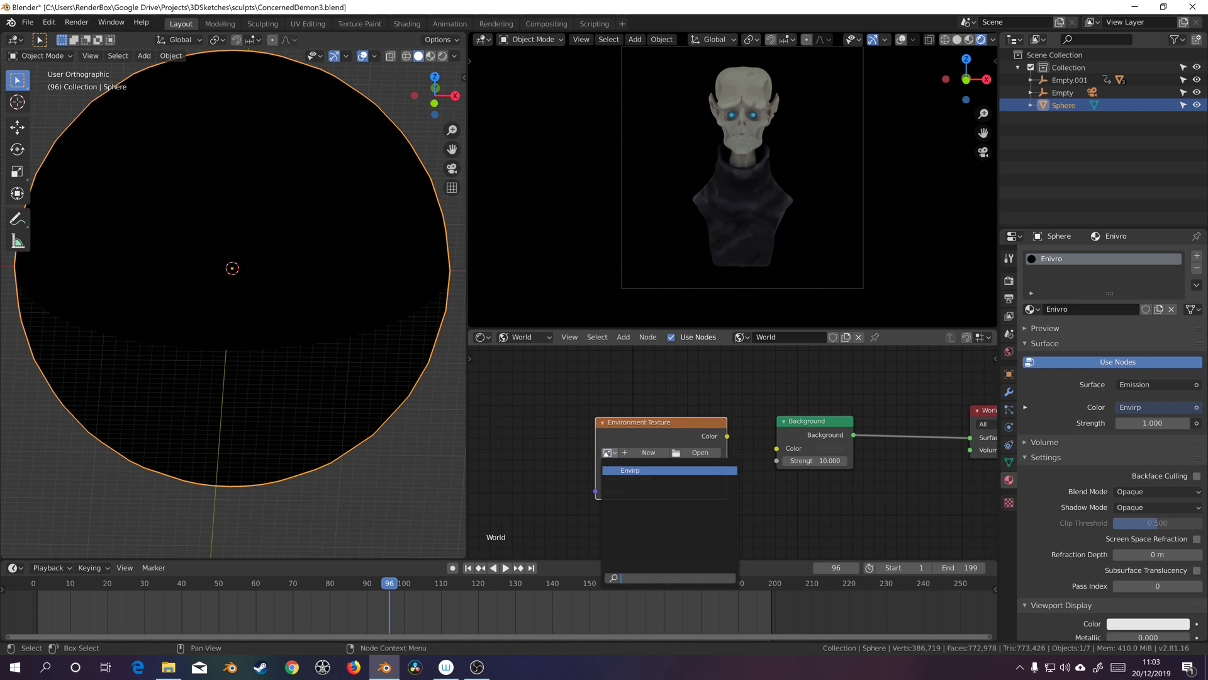
pyautogui.click(631, 470)
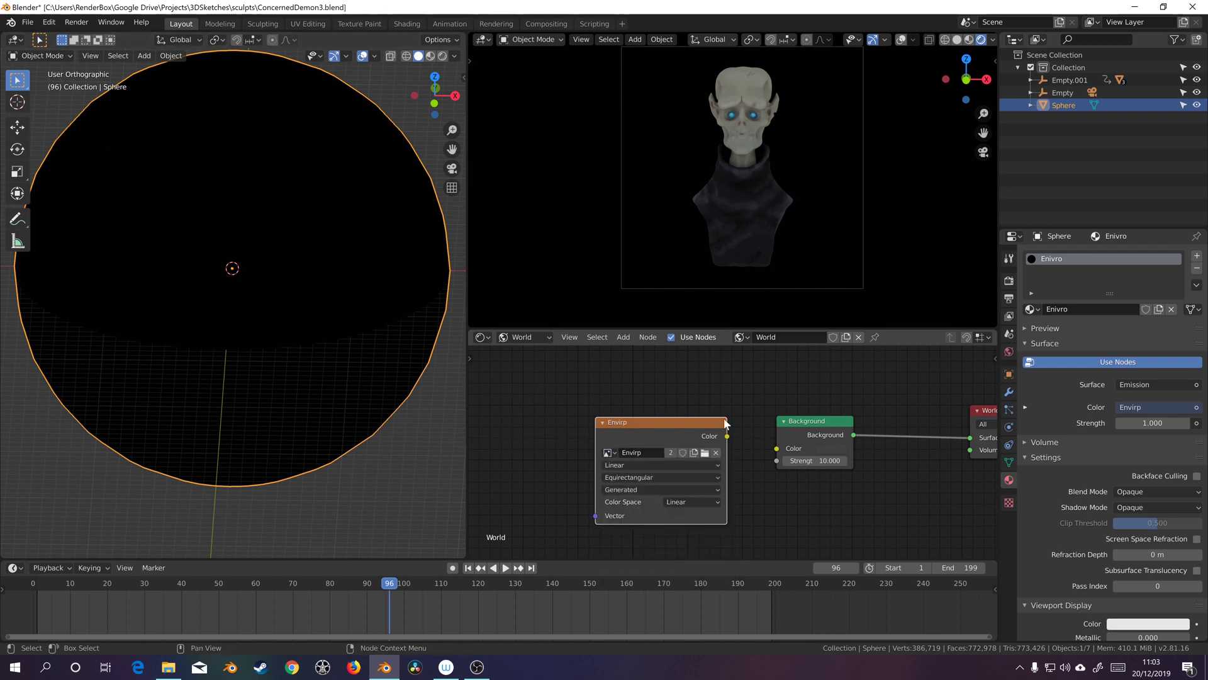
pyautogui.moveTo(727, 435); pyautogui.dragTo(777, 448)
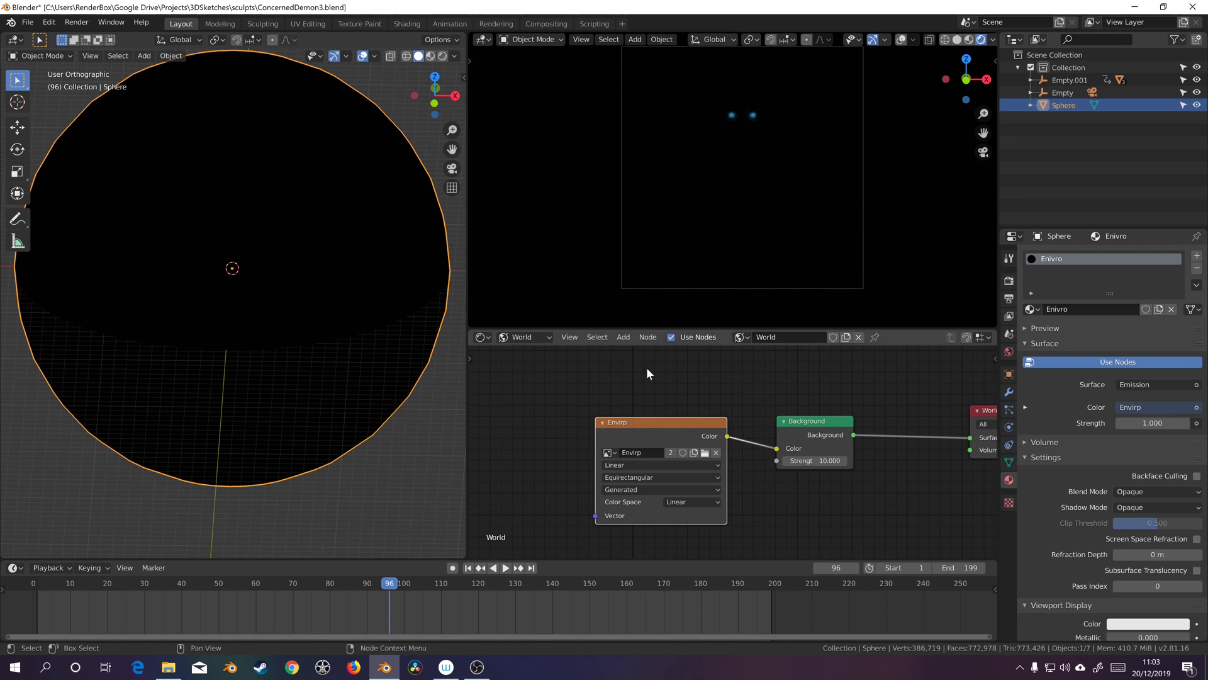
# Switch the sphere into Texture Paint mode
pyautogui.moveTo(684, 421); pyautogui.dragTo(678, 396)
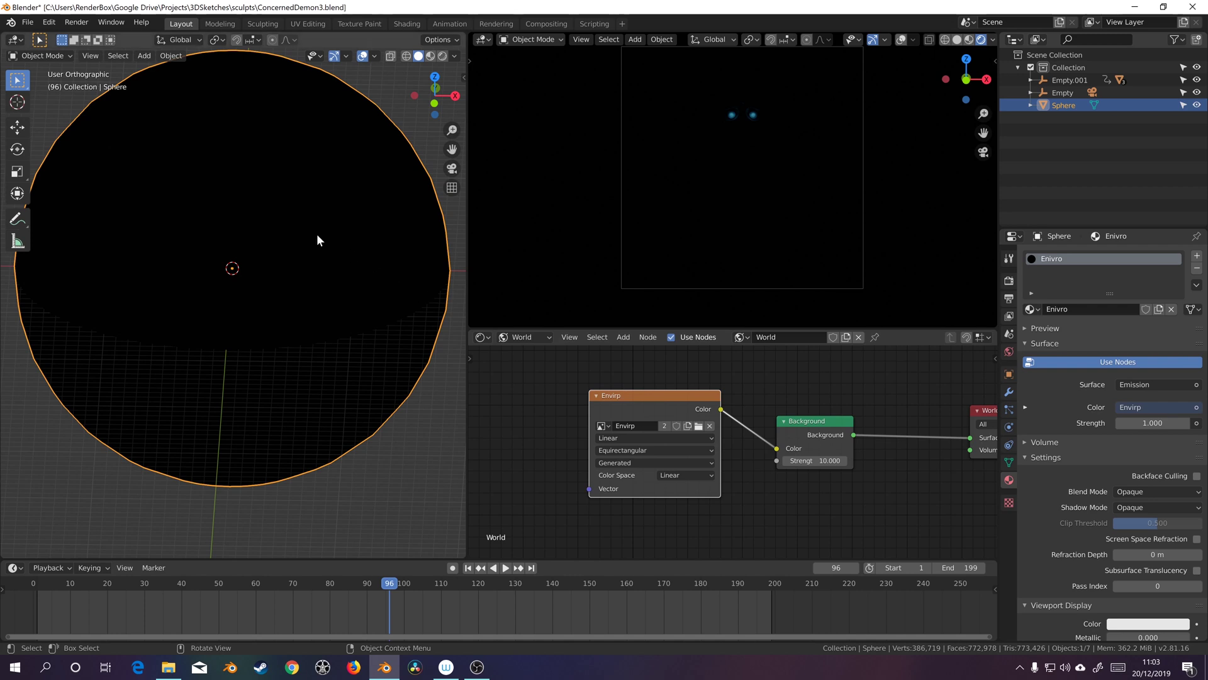
pyautogui.moveTo(358, 297)
pyautogui.mouseDown(button='middle')
pyautogui.moveTo(332, 281)
pyautogui.moveTo(352, 286)
pyautogui.mouseUp(button='middle')
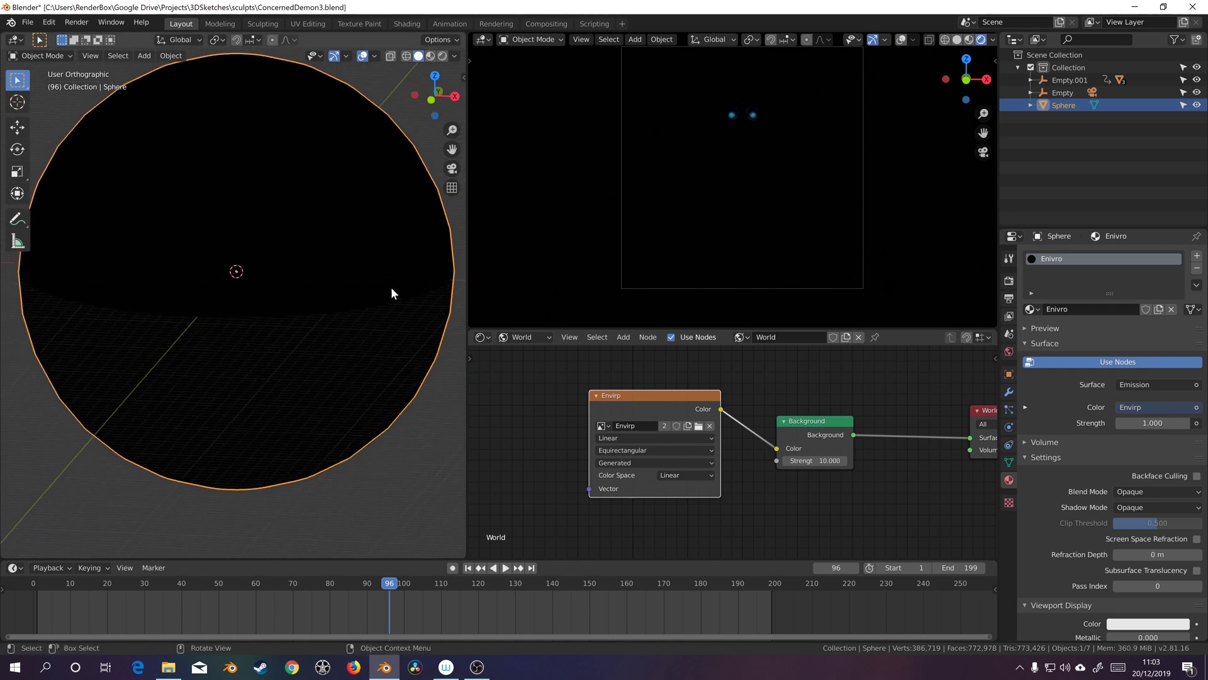
pyautogui.click(43, 54)
pyautogui.click(66, 140)
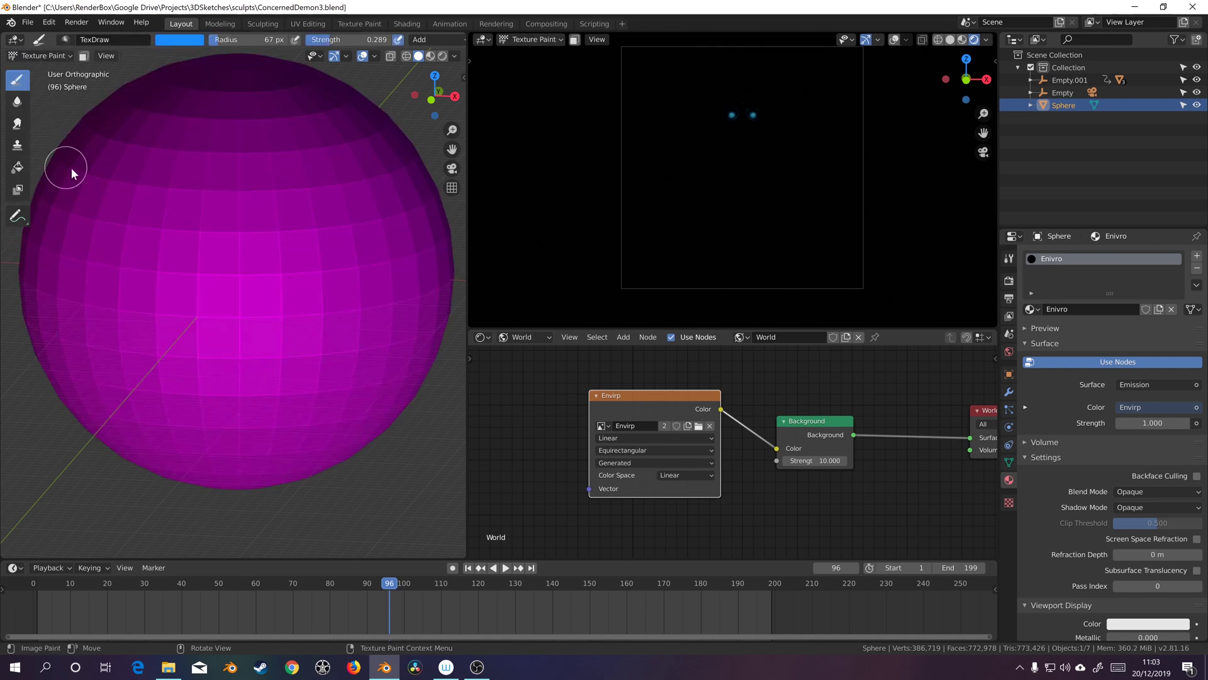
# Set the texture slot to Single Image with Envirp as the paint target
pyautogui.moveTo(308, 238); pyautogui.dragTo(266, 229, button='middle')
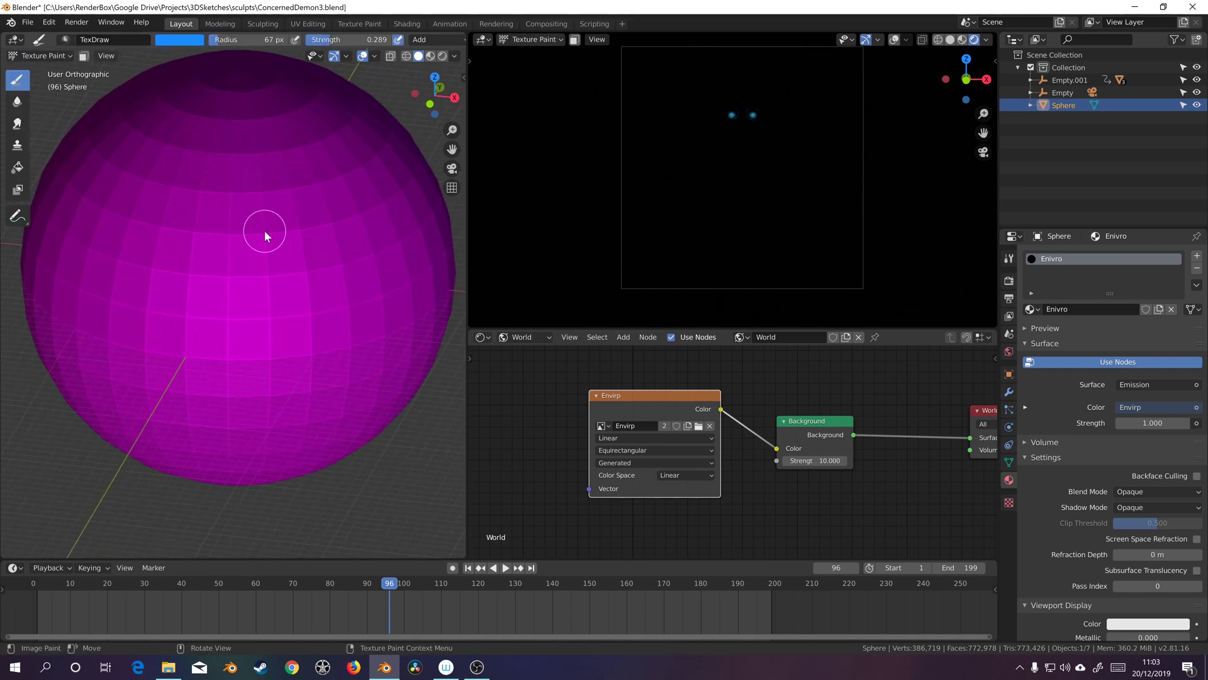
pyautogui.scroll(-6, 201, 39)
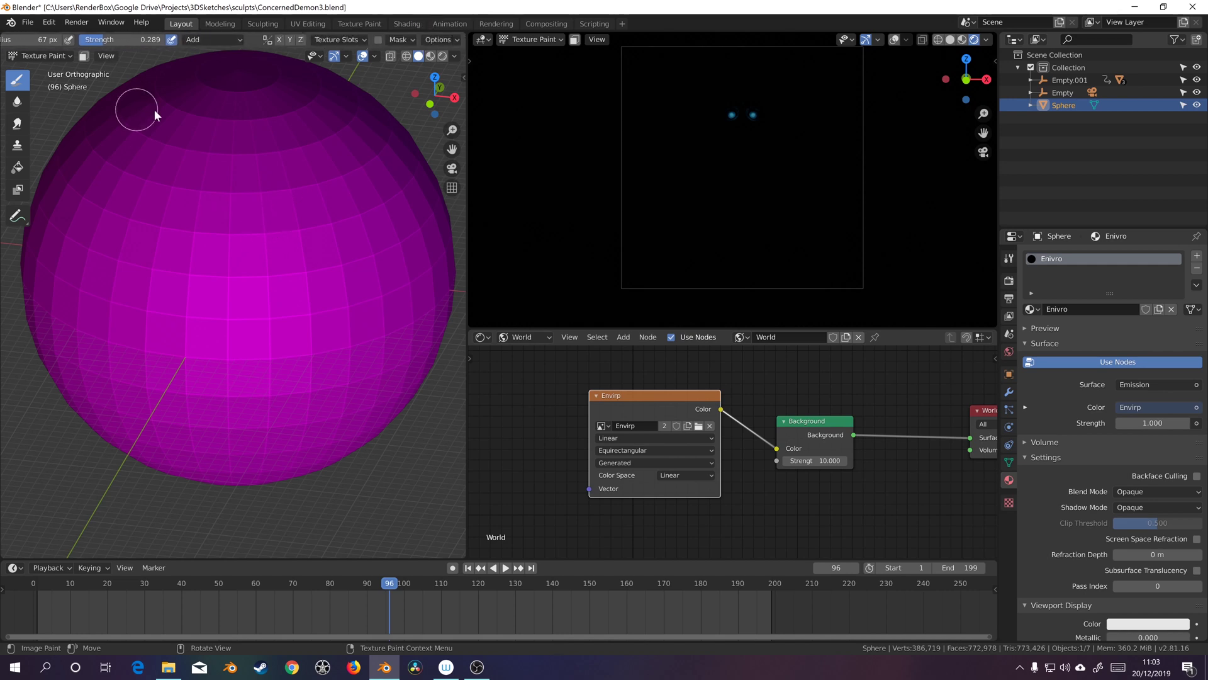
pyautogui.click(354, 39)
pyautogui.click(285, 86)
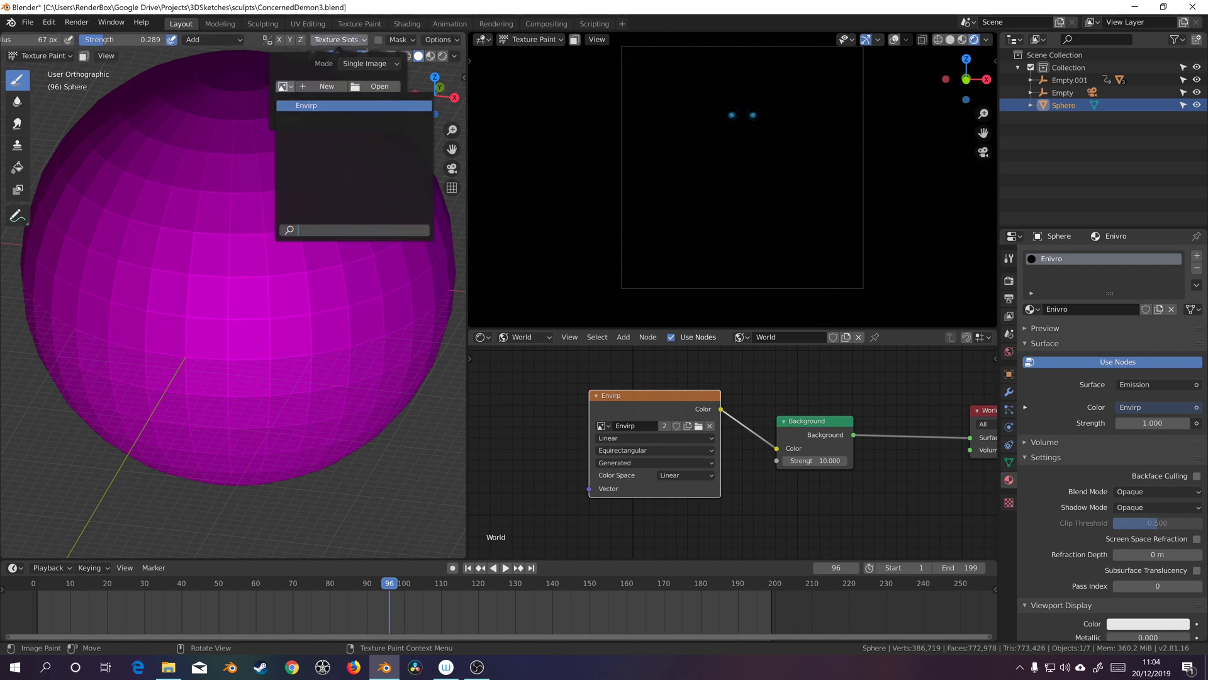
pyautogui.click(306, 105)
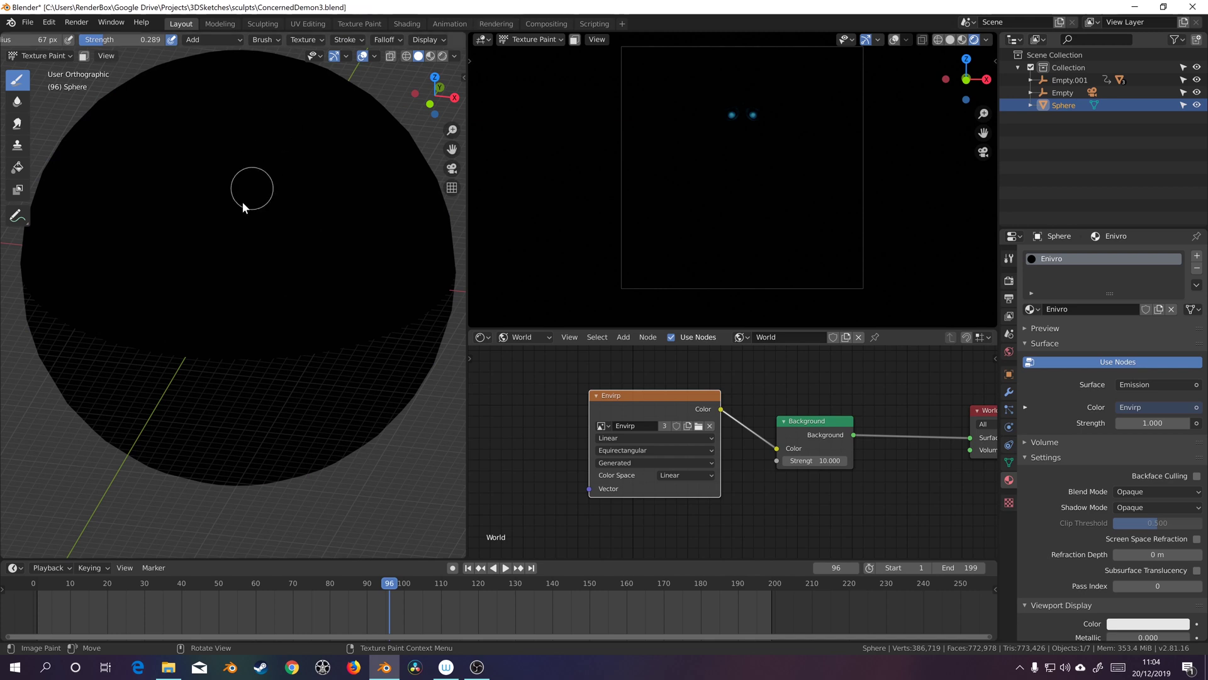
# Set the brush to blue at strength 1.000 with Add blending
pyautogui.scroll(3, 138, 39)
pyautogui.moveTo(189, 69); pyautogui.dragTo(100, 50, button='middle')
pyautogui.scroll(3, 207, 44)
pyautogui.scroll(2, 207, 44)
pyautogui.moveTo(254, 186); pyautogui.dragTo(239, 100, button='middle')
pyautogui.click(140, 39)
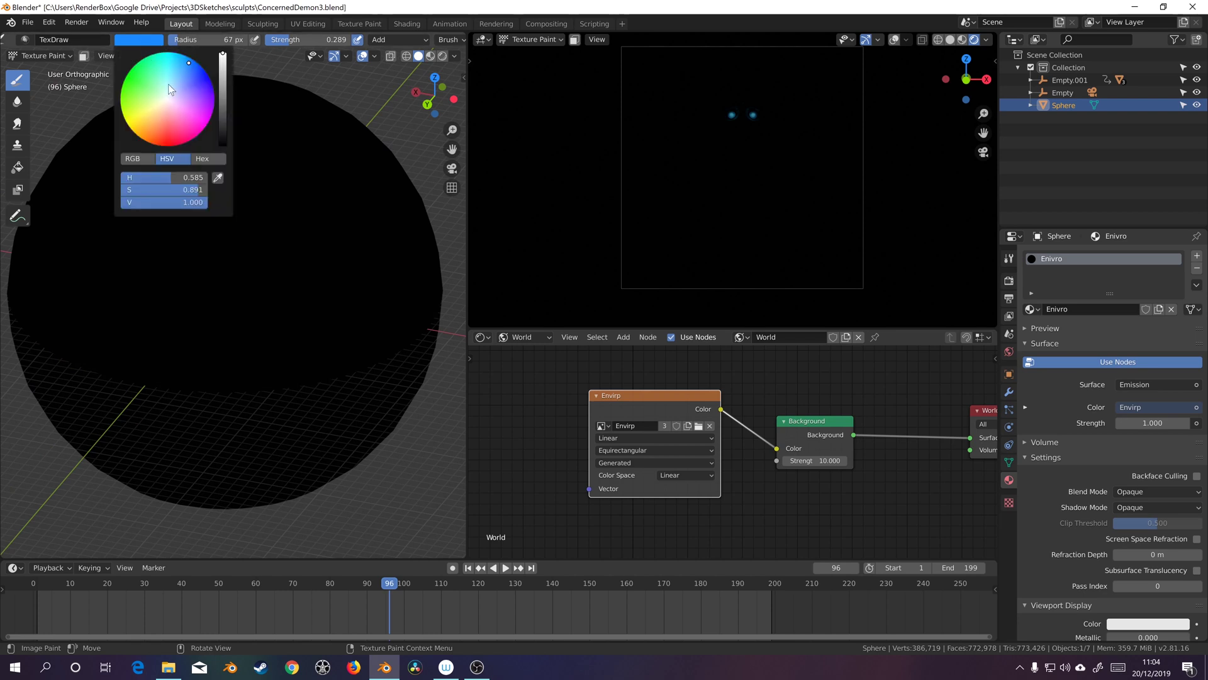
pyautogui.moveTo(309, 38); pyautogui.dragTo(412, 49)
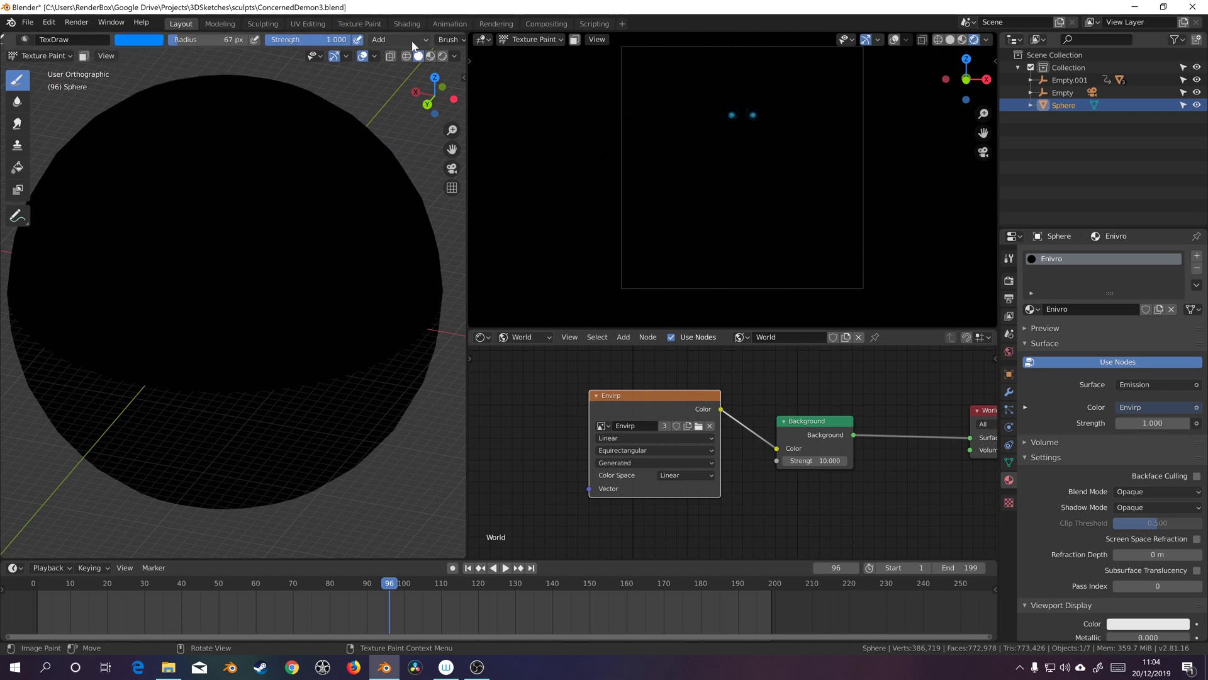
pyautogui.scroll(-3, 413, 42)
pyautogui.click(229, 39)
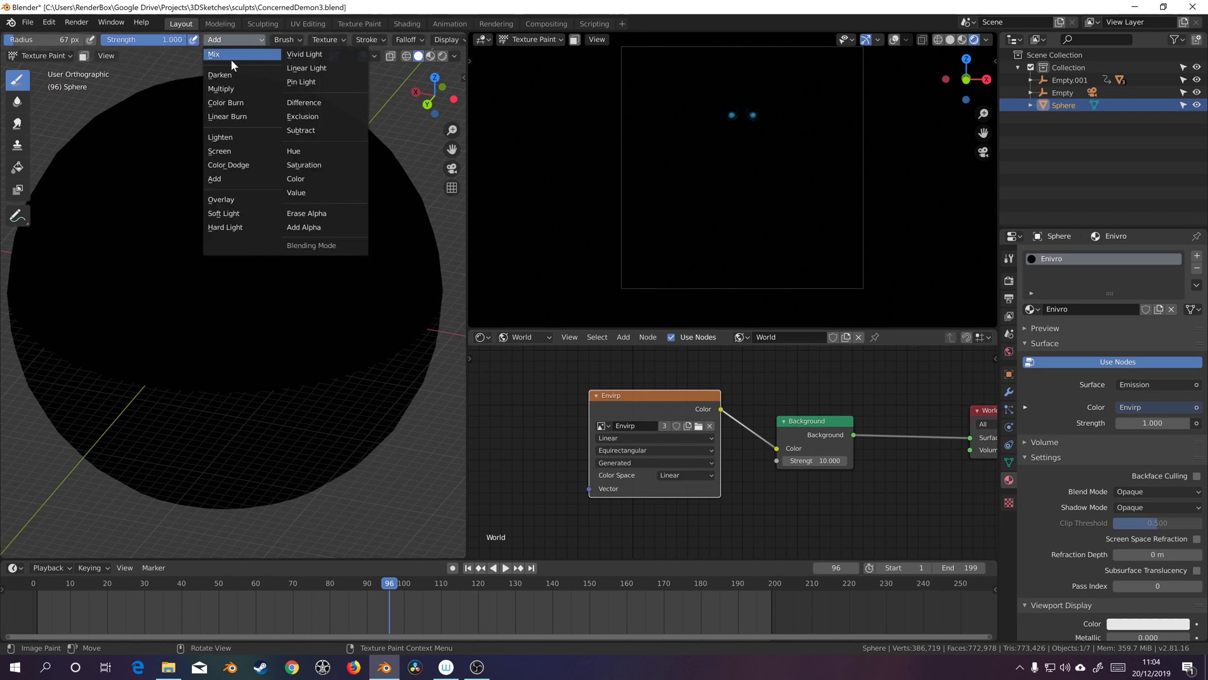
pyautogui.click(239, 177)
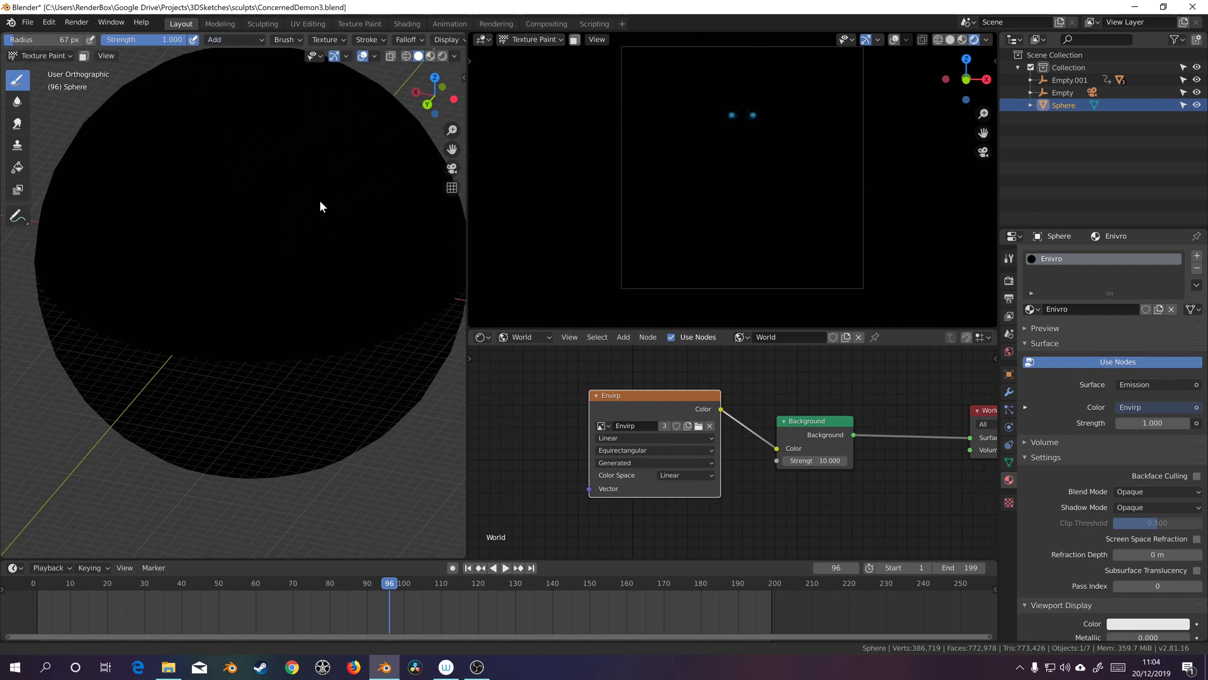
# Turn on X-ray and paint a blue spot on the sphere's inside
pyautogui.click(390, 56)
pyautogui.moveTo(372, 100); pyautogui.dragTo(253, 188, button='middle')
pyautogui.scroll(-3, 251, 185)
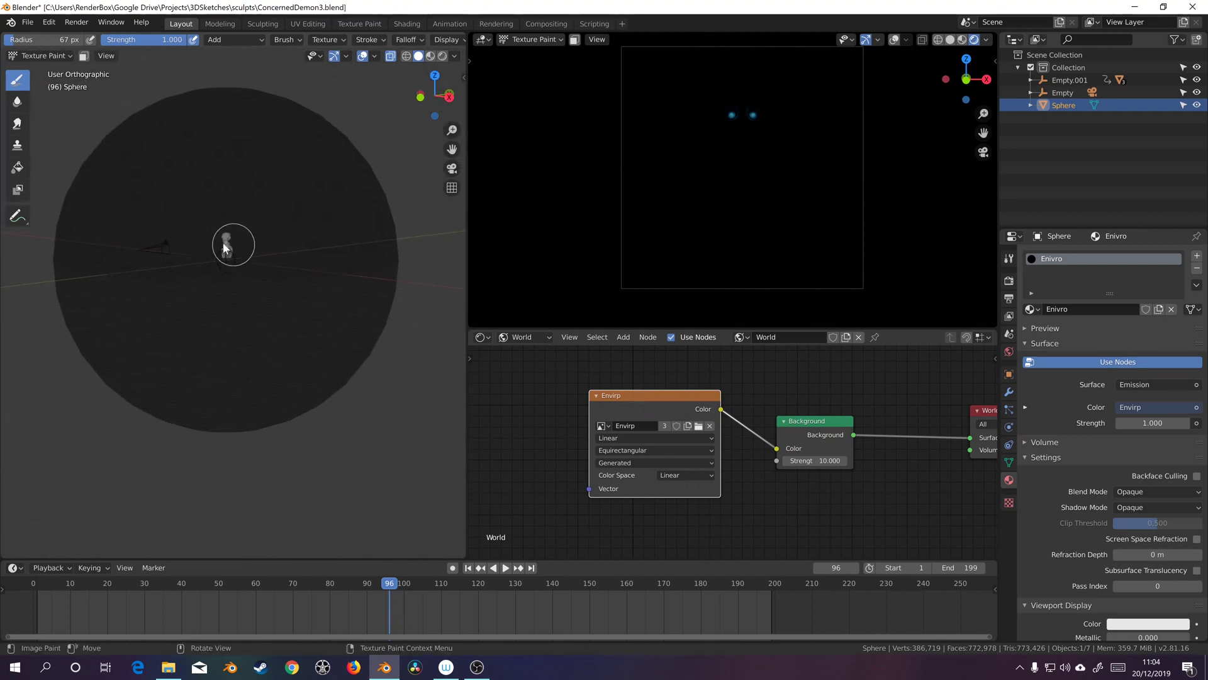
pyautogui.moveTo(205, 233); pyautogui.dragTo(318, 258, button='middle')
pyautogui.moveTo(251, 285); pyautogui.dragTo(258, 273)
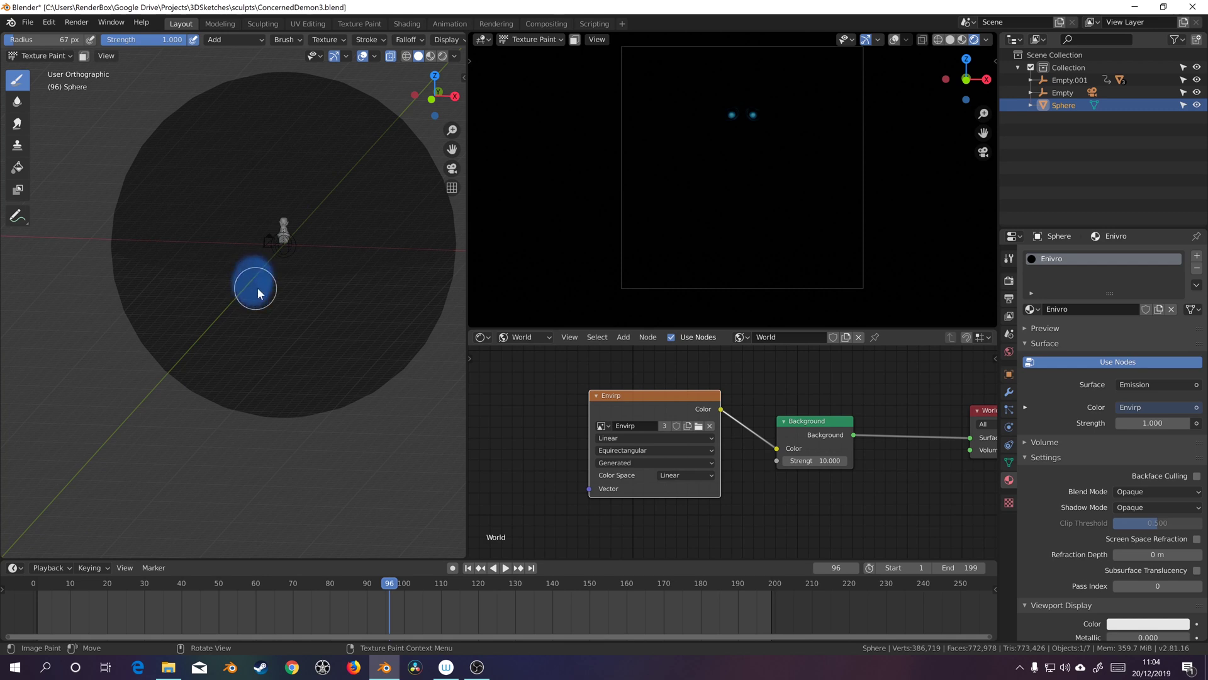
# Toggle the world nodes off and on to compare, then enlarge the blue blob
pyautogui.click(671, 337)
pyautogui.click(671, 337)
pyautogui.scroll(3, 243, 283)
pyautogui.moveTo(266, 201); pyautogui.dragTo(273, 259)
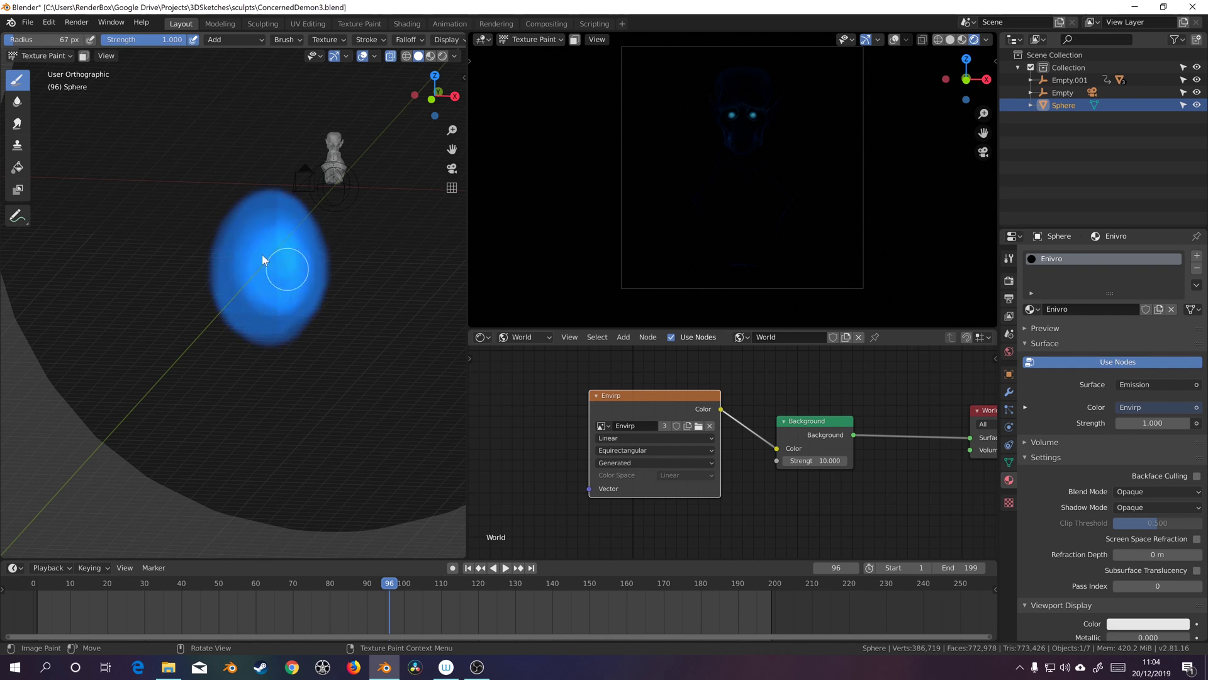
pyautogui.moveTo(299, 293); pyautogui.dragTo(369, 272, button='middle')
# Add Texture Coordinate and Mapping nodes to Envirp with Node Wrangler's Ctrl+T
pyautogui.moveTo(652, 412); pyautogui.dragTo(689, 419)
pyautogui.scroll(-2, 767, 421)
pyautogui.moveTo(767, 421); pyautogui.dragTo(868, 405, button='middle')
pyautogui.moveTo(804, 405); pyautogui.dragTo(773, 412)
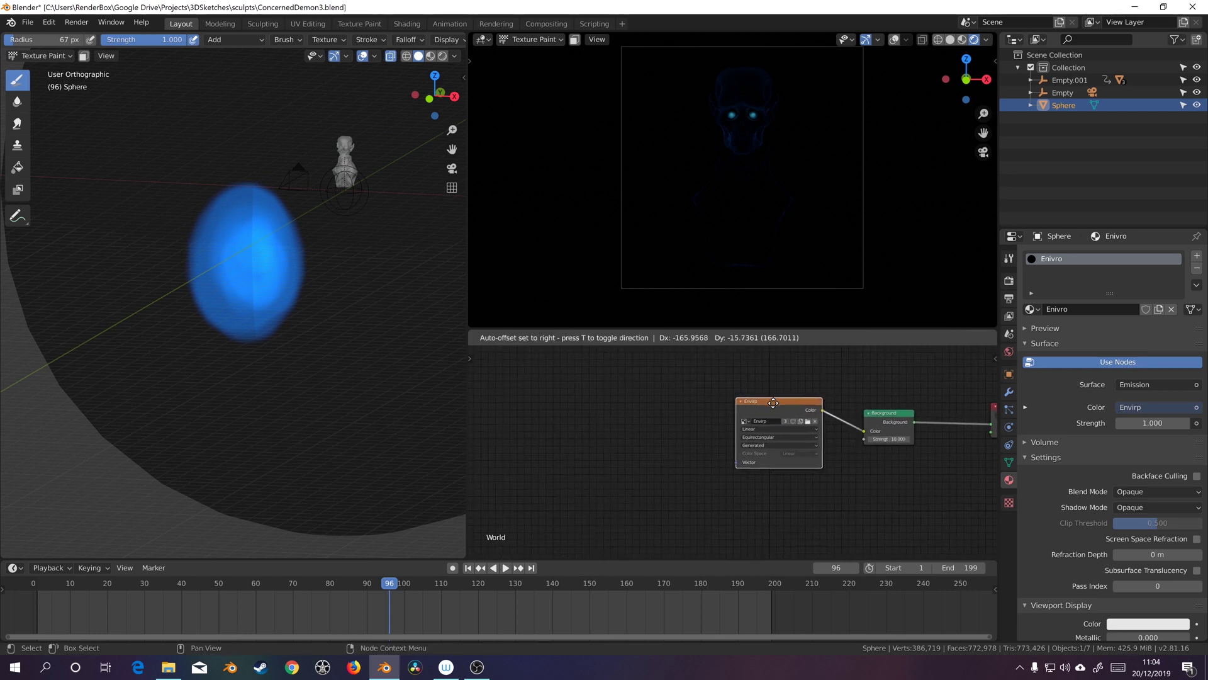
pyautogui.hotkey('ctrl', 't')
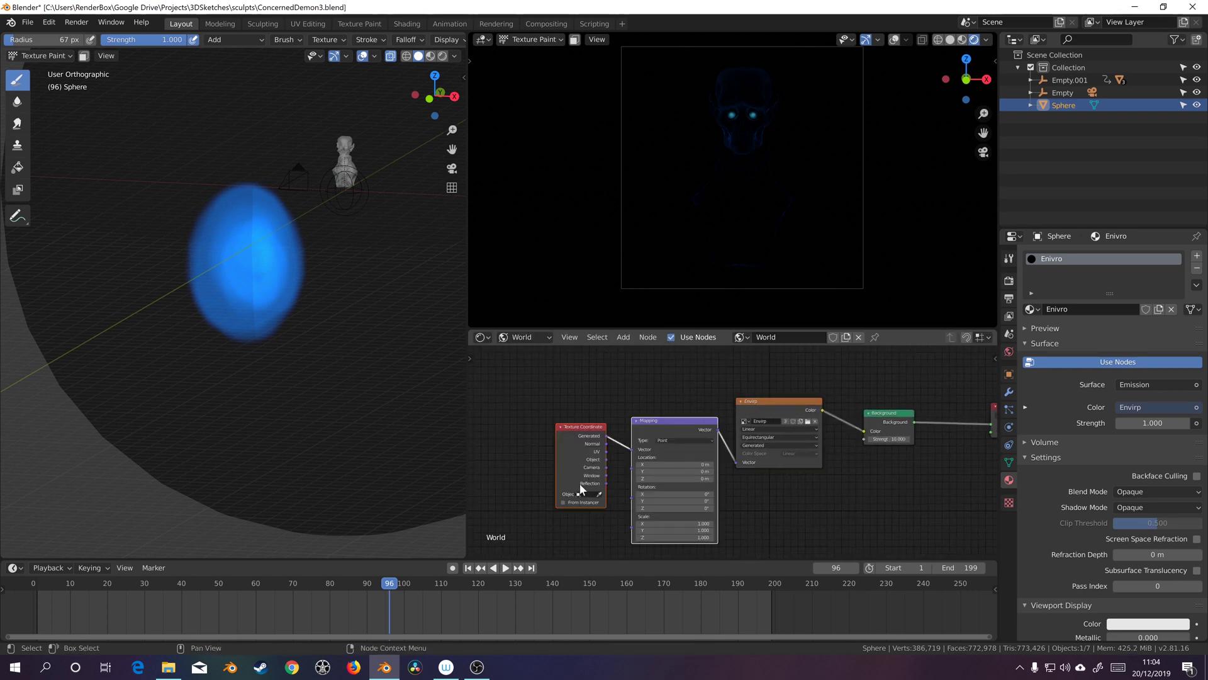
# Set the Mapping node's Y scale to -1
pyautogui.moveTo(582, 502); pyautogui.dragTo(631, 452, button='middle')
pyautogui.scroll(3, 735, 456)
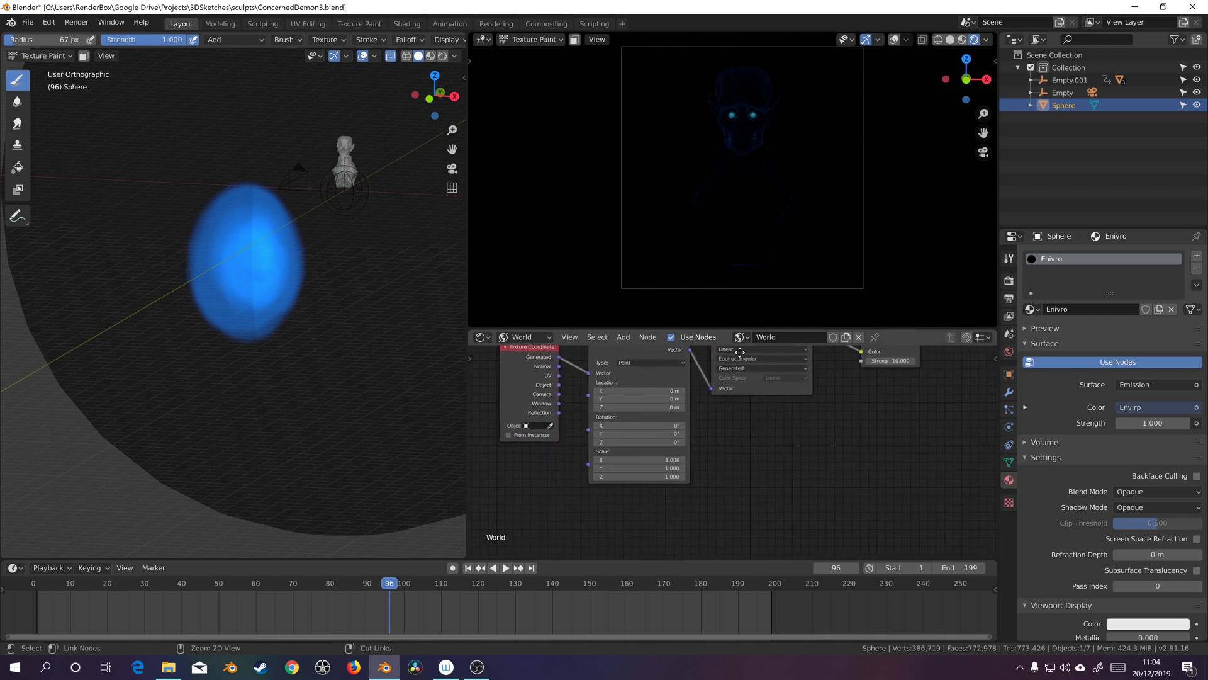
pyautogui.moveTo(736, 446); pyautogui.dragTo(752, 467, button='middle')
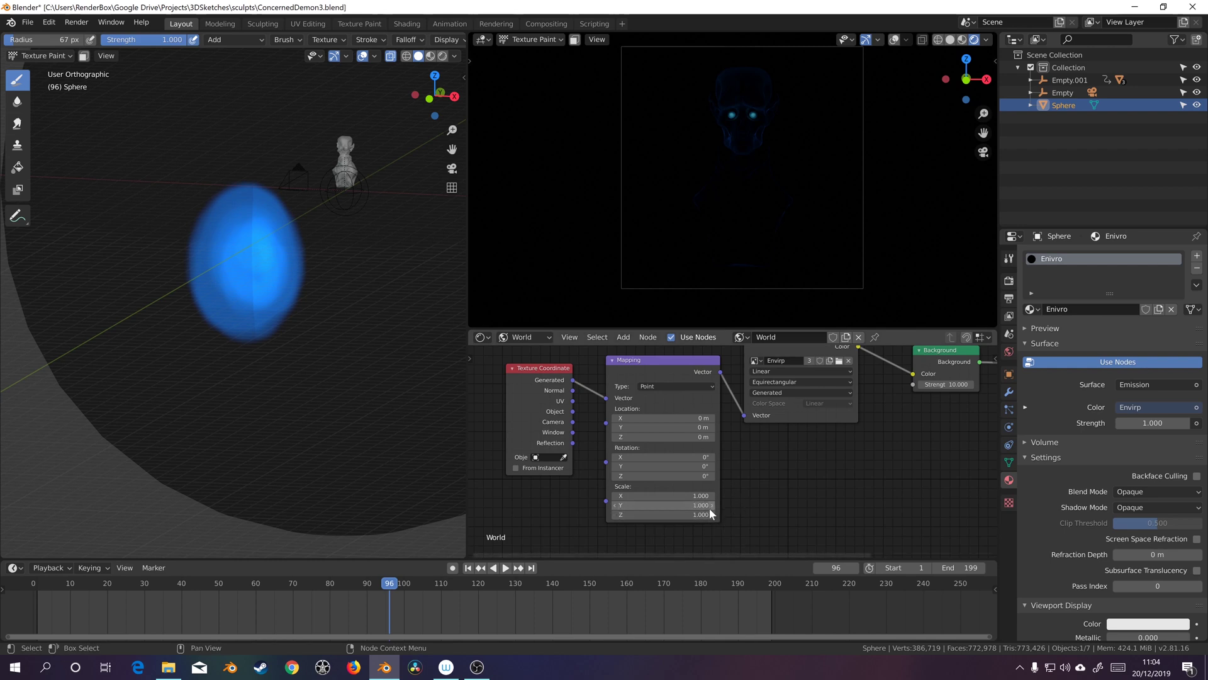
pyautogui.click(677, 504)
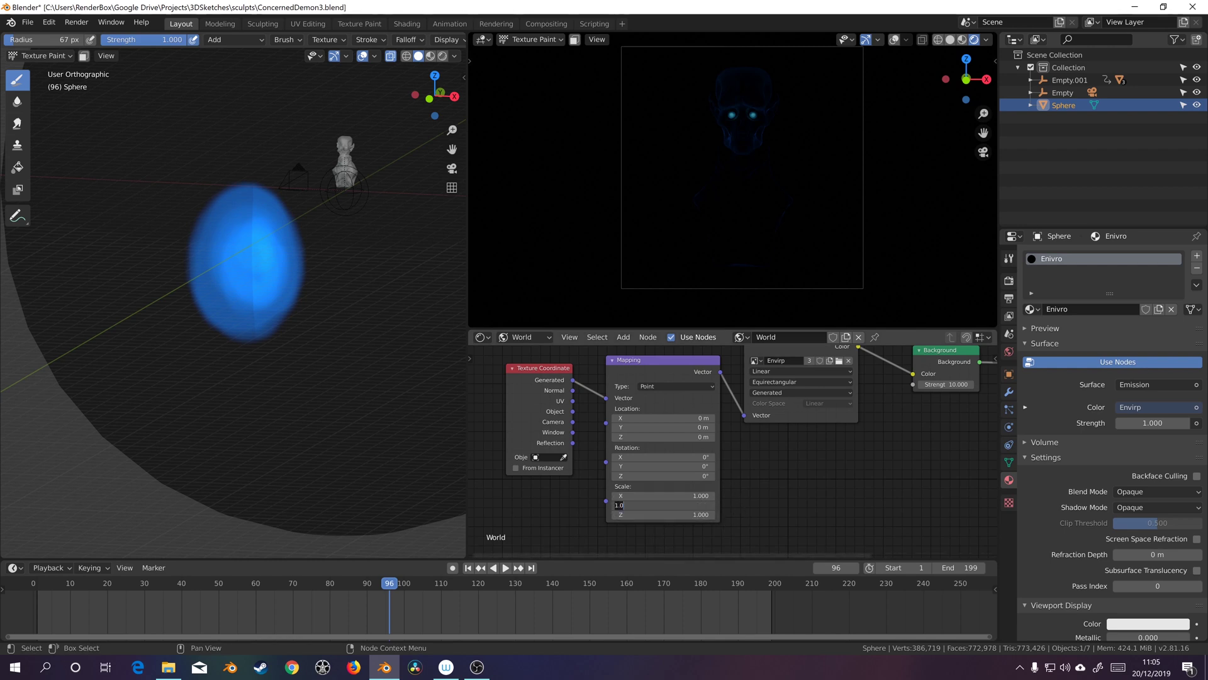
pyautogui.write('-')
pyautogui.press('Return')
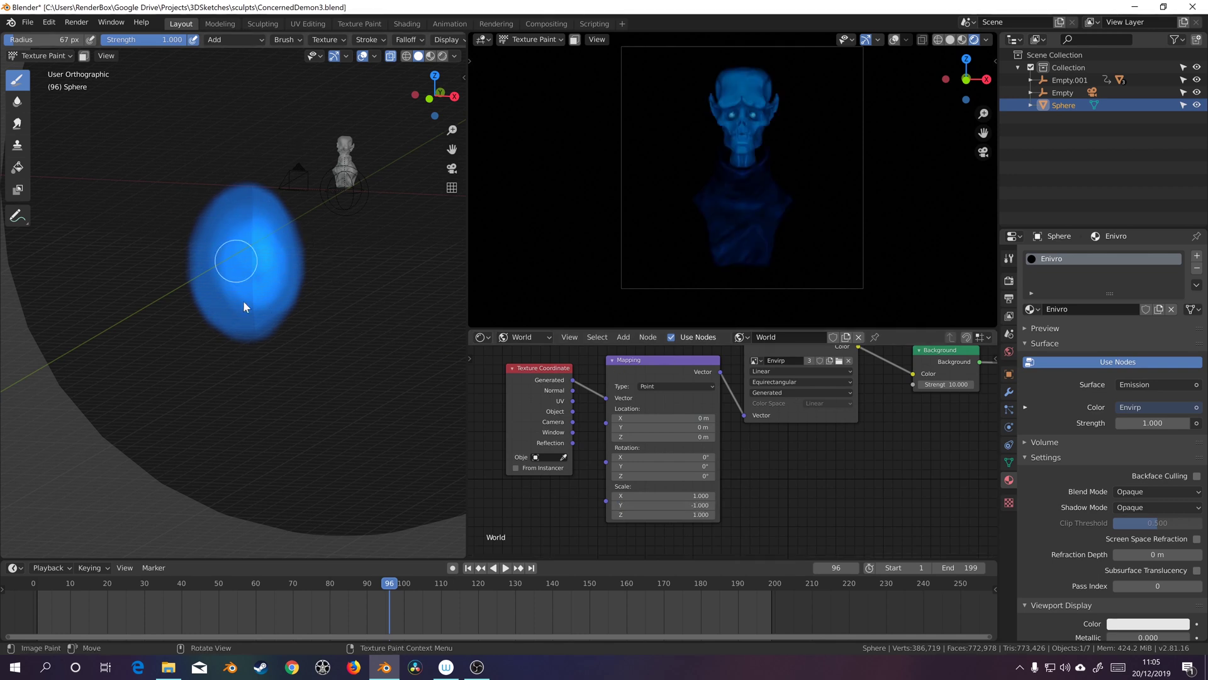
# Switch the brush to Mix blending with black and paint over the blue blob
pyautogui.moveTo(291, 263); pyautogui.dragTo(207, 223, button='middle')
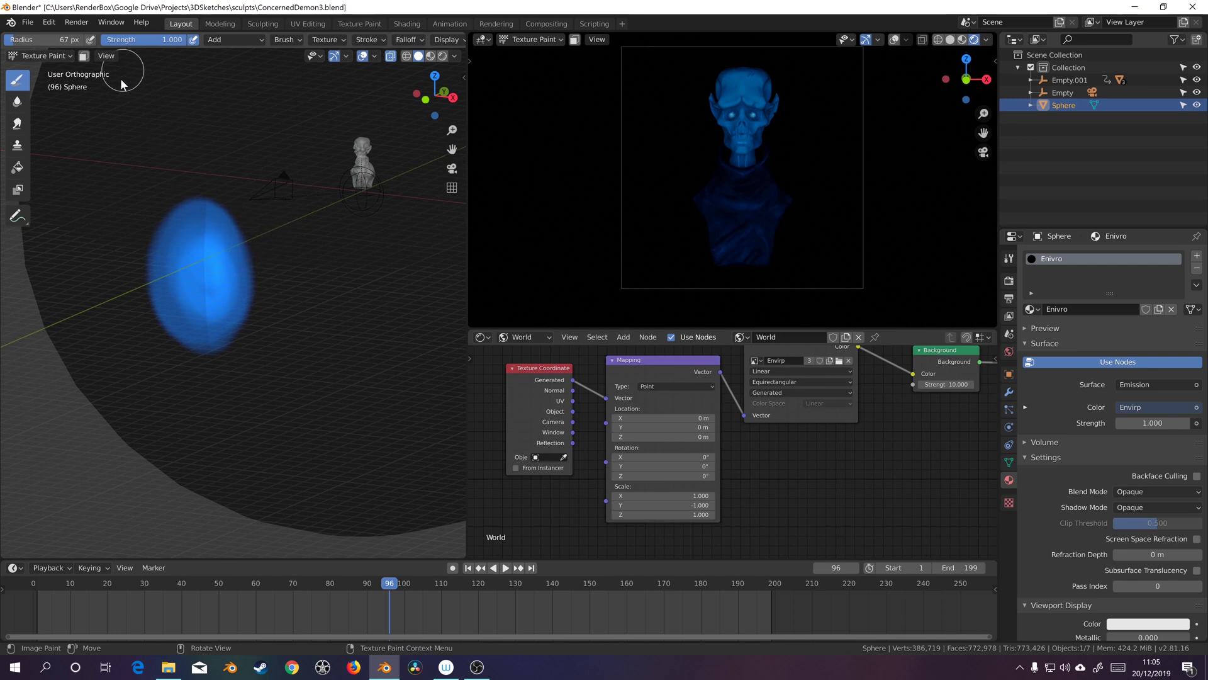
pyautogui.click(224, 39)
pyautogui.click(223, 56)
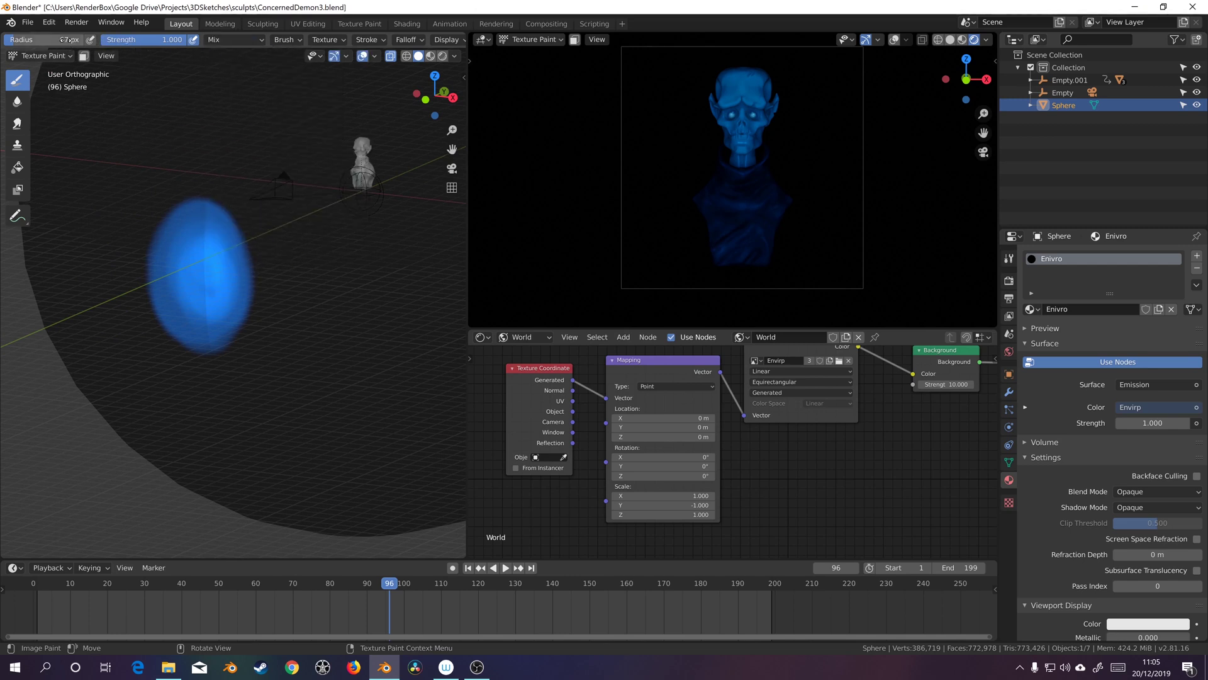
pyautogui.scroll(3, 214, 40)
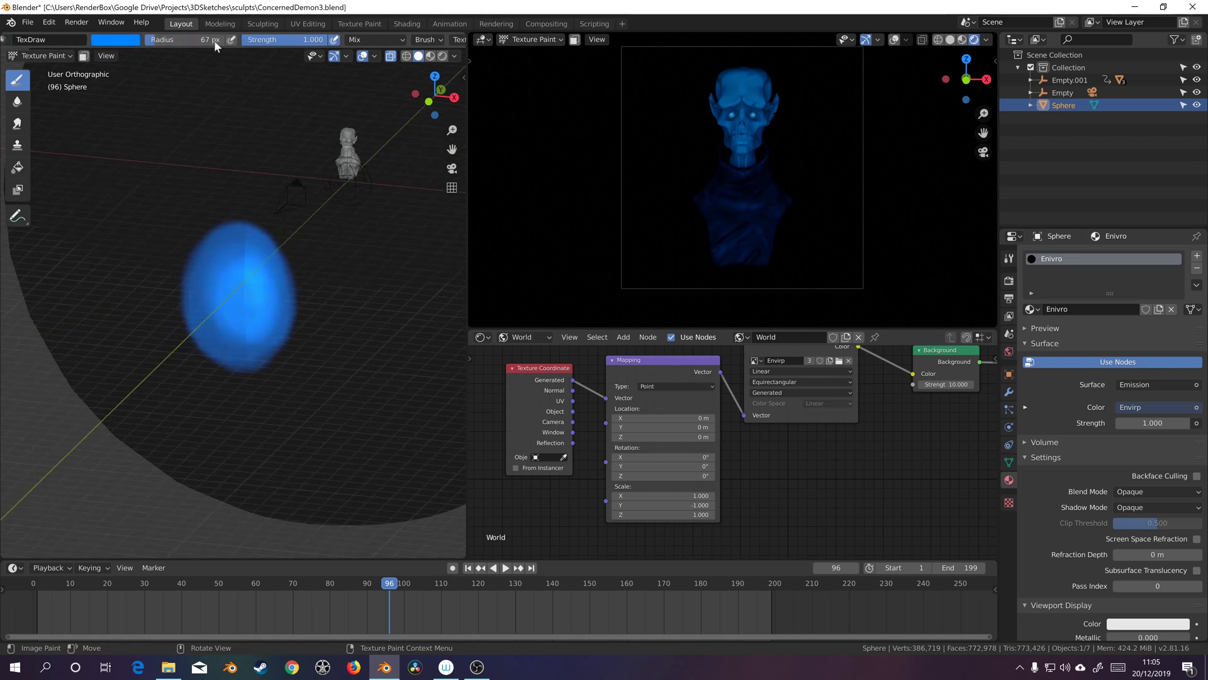
pyautogui.click(112, 42)
pyautogui.moveTo(199, 133); pyautogui.dragTo(201, 146)
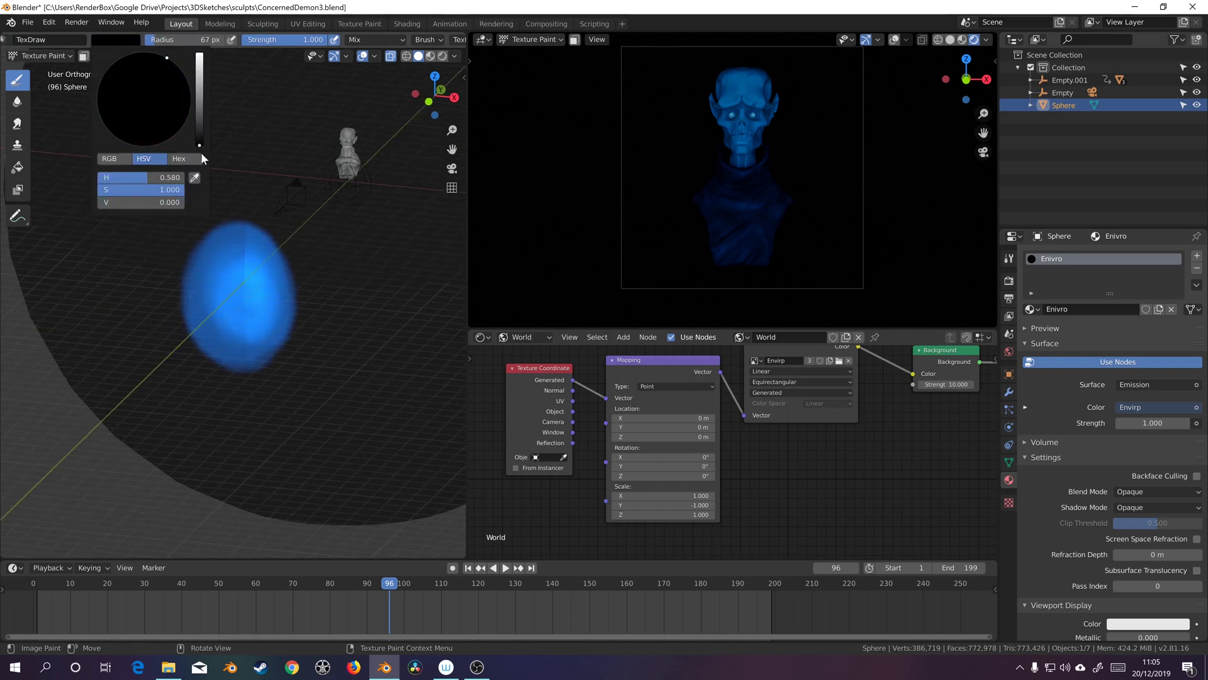
pyautogui.moveTo(255, 294)
pyautogui.mouseDown()
pyautogui.moveTo(248, 251)
pyautogui.moveTo(214, 227)
pyautogui.moveTo(199, 310)
pyautogui.moveTo(246, 323)
pyautogui.moveTo(248, 209)
pyautogui.moveTo(291, 358)
pyautogui.moveTo(285, 233)
pyautogui.moveTo(193, 347)
pyautogui.moveTo(232, 236)
pyautogui.moveTo(190, 329)
pyautogui.moveTo(231, 239)
pyautogui.moveTo(245, 326)
pyautogui.moveTo(338, 245)
pyautogui.moveTo(240, 210)
pyautogui.mouseUp()
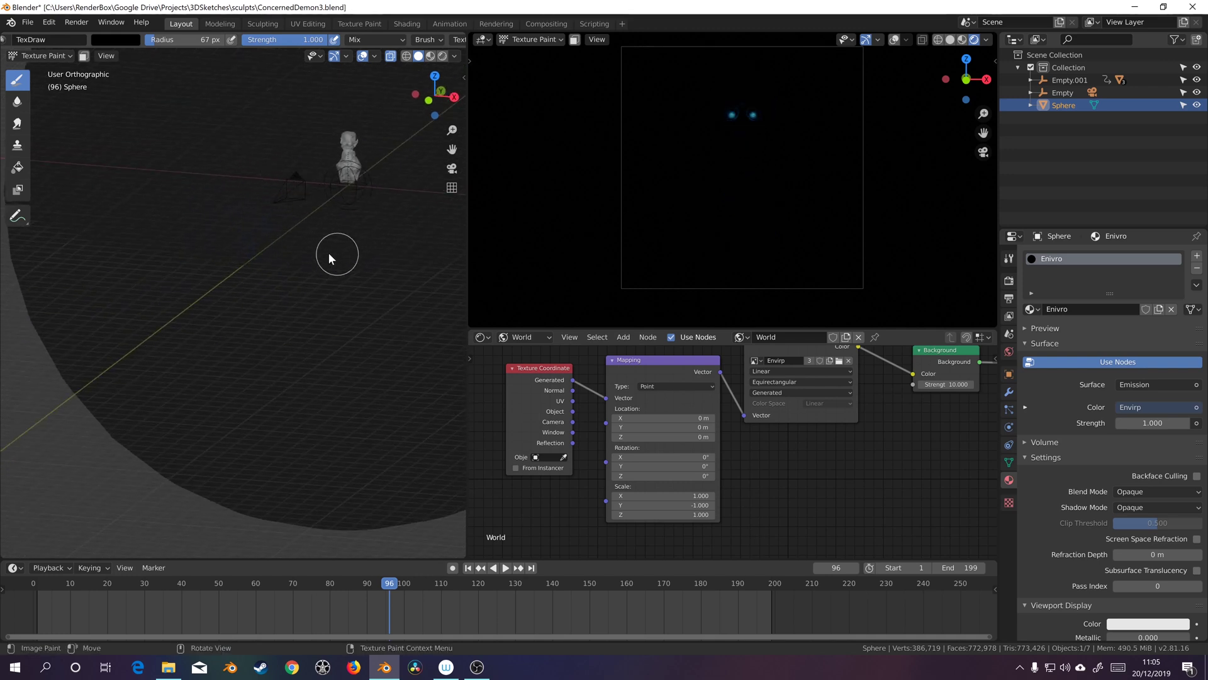
# Check the sphere for leftover blue and set the brush blending back to Add
pyautogui.moveTo(329, 254); pyautogui.dragTo(294, 197, button='middle')
pyautogui.moveTo(365, 255)
pyautogui.mouseDown(button='middle')
pyautogui.moveTo(297, 266)
pyautogui.moveTo(297, 250)
pyautogui.mouseUp(button='middle')
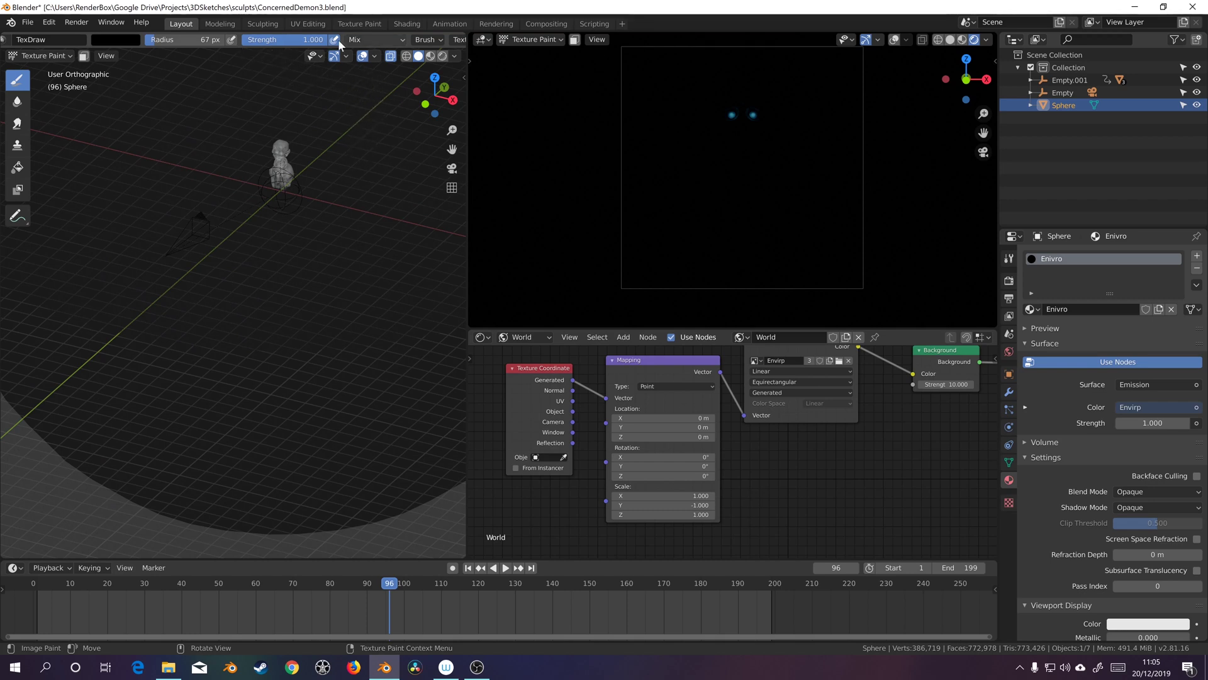
pyautogui.click(366, 40)
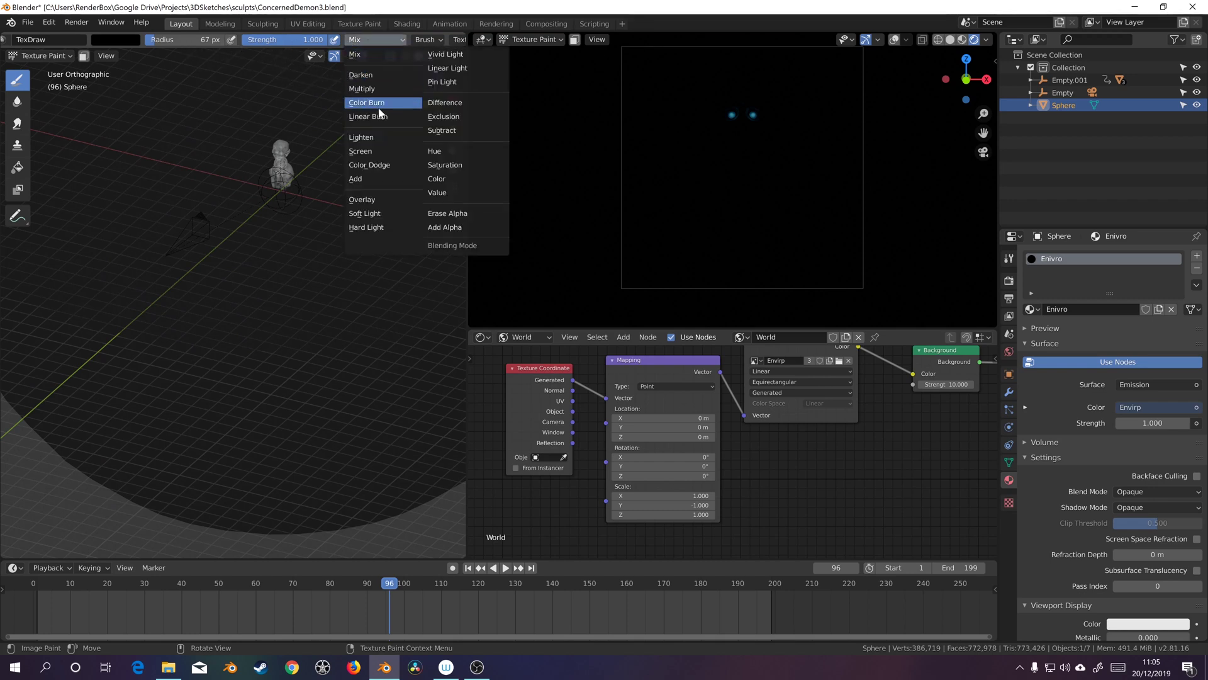
pyautogui.click(372, 179)
pyautogui.click(120, 40)
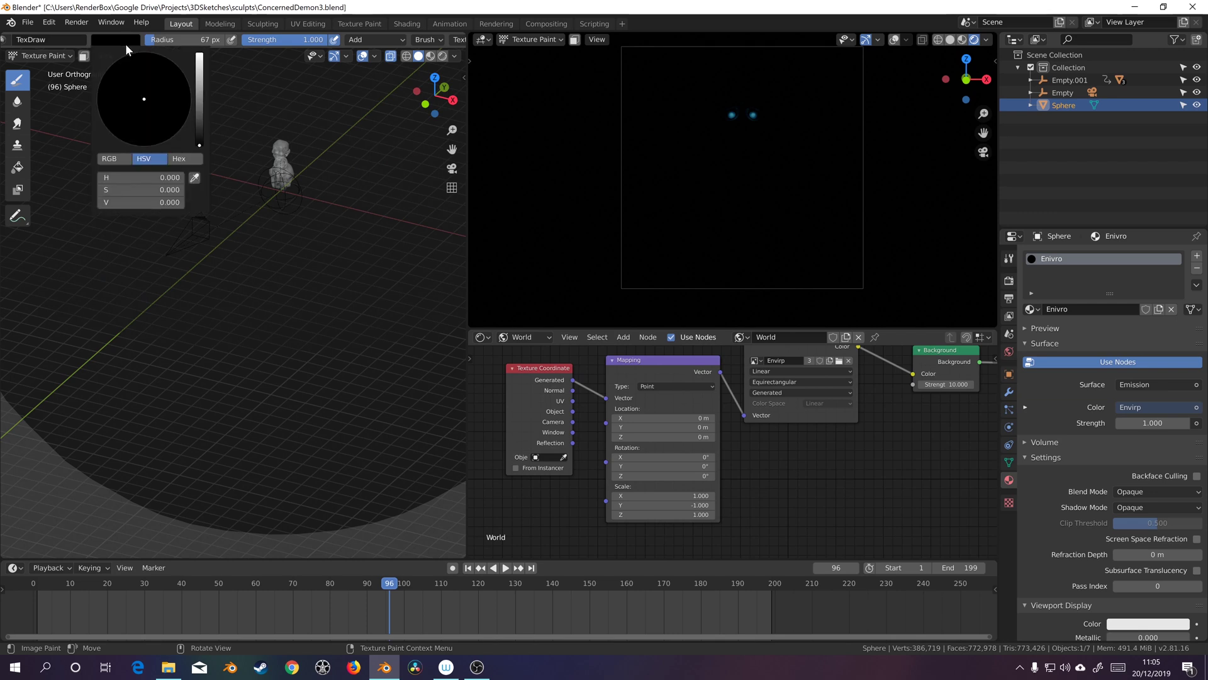
# Paint a wide, bright lime-green vertical streak on the sphere
pyautogui.moveTo(195, 114); pyautogui.dragTo(199, 55)
pyautogui.click(113, 77)
pyautogui.moveTo(114, 77); pyautogui.dragTo(100, 130)
pyautogui.moveTo(290, 224)
pyautogui.mouseDown(button='middle')
pyautogui.moveTo(305, 210)
pyautogui.moveTo(166, 260)
pyautogui.moveTo(316, 254)
pyautogui.moveTo(347, 223)
pyautogui.moveTo(245, 183)
pyautogui.moveTo(280, 197)
pyautogui.moveTo(281, 243)
pyautogui.moveTo(255, 216)
pyautogui.mouseUp(button='middle')
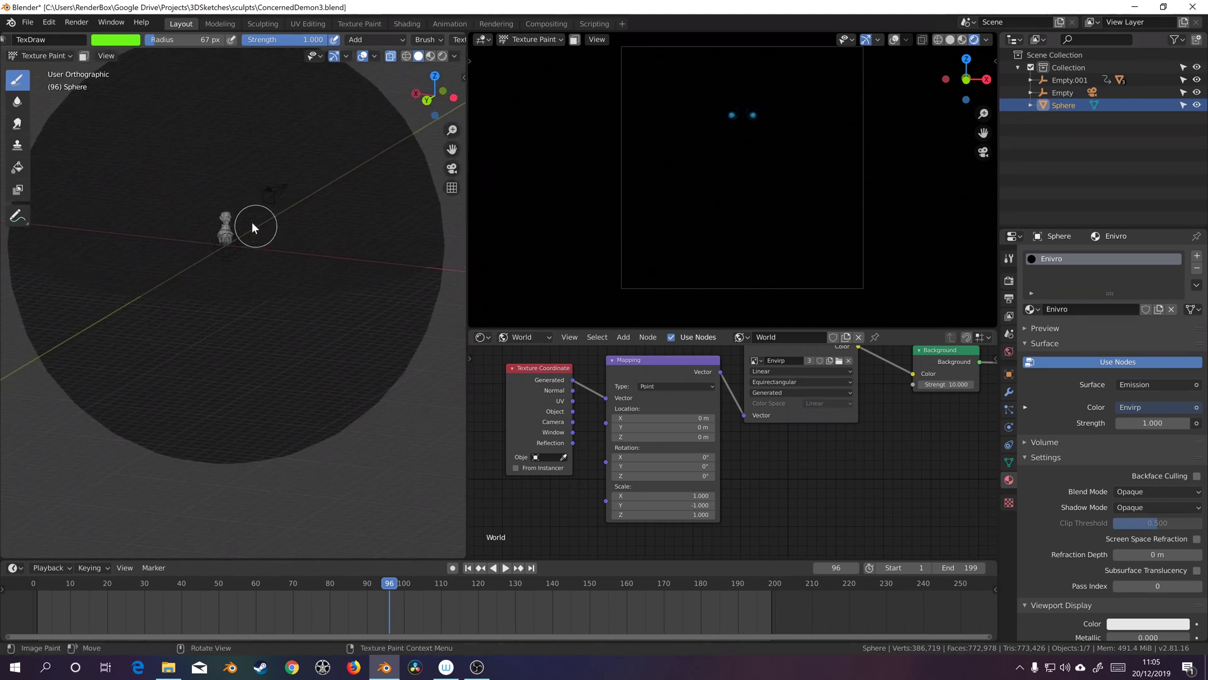
pyautogui.moveTo(248, 205); pyautogui.dragTo(251, 258)
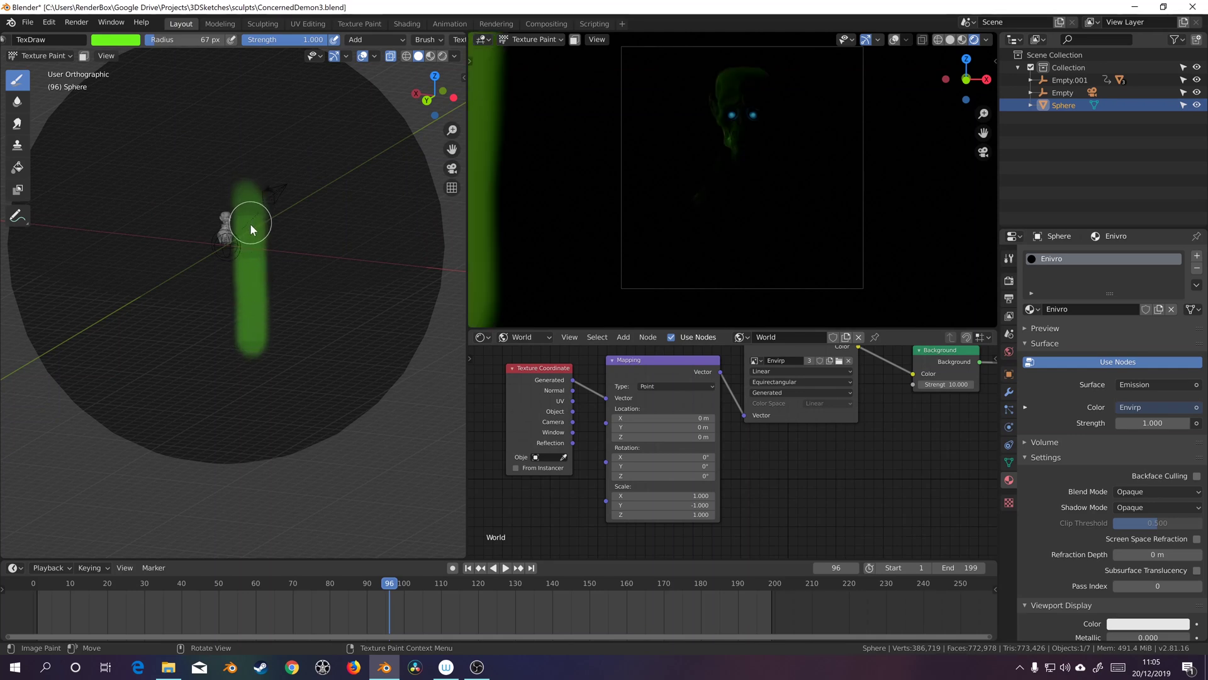
pyautogui.scroll(2, 779, 112)
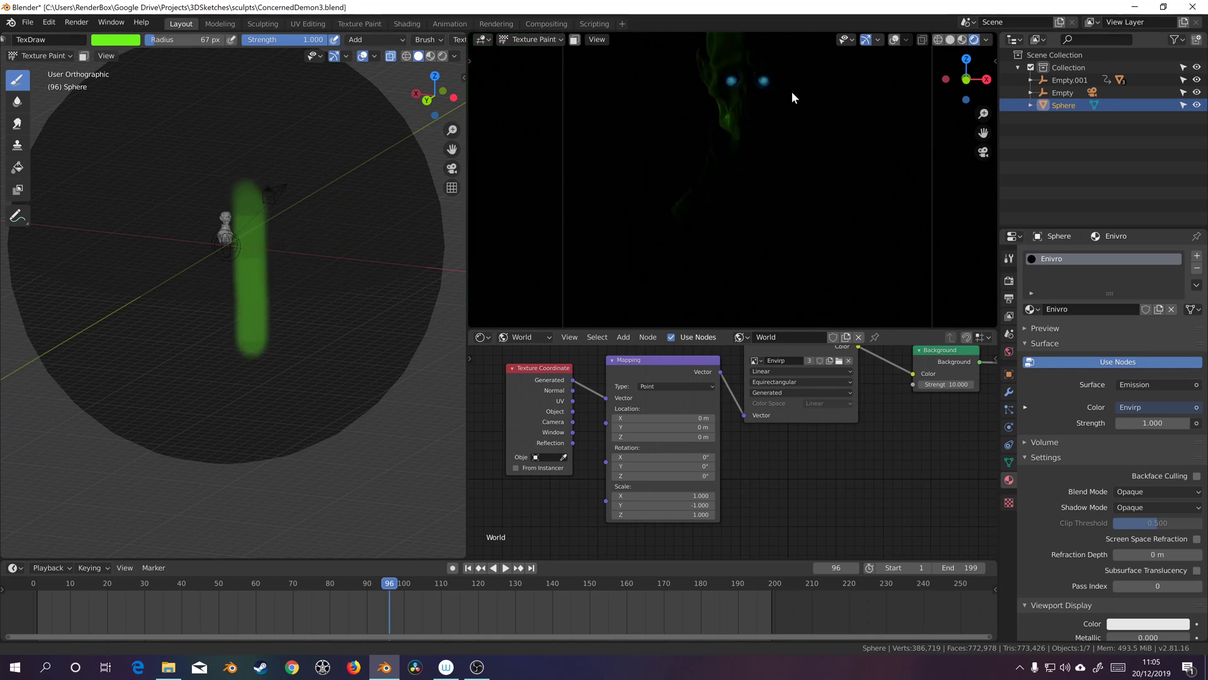
pyautogui.moveTo(252, 217)
pyautogui.mouseDown()
pyautogui.moveTo(253, 265)
pyautogui.moveTo(252, 242)
pyautogui.moveTo(232, 264)
pyautogui.mouseUp()
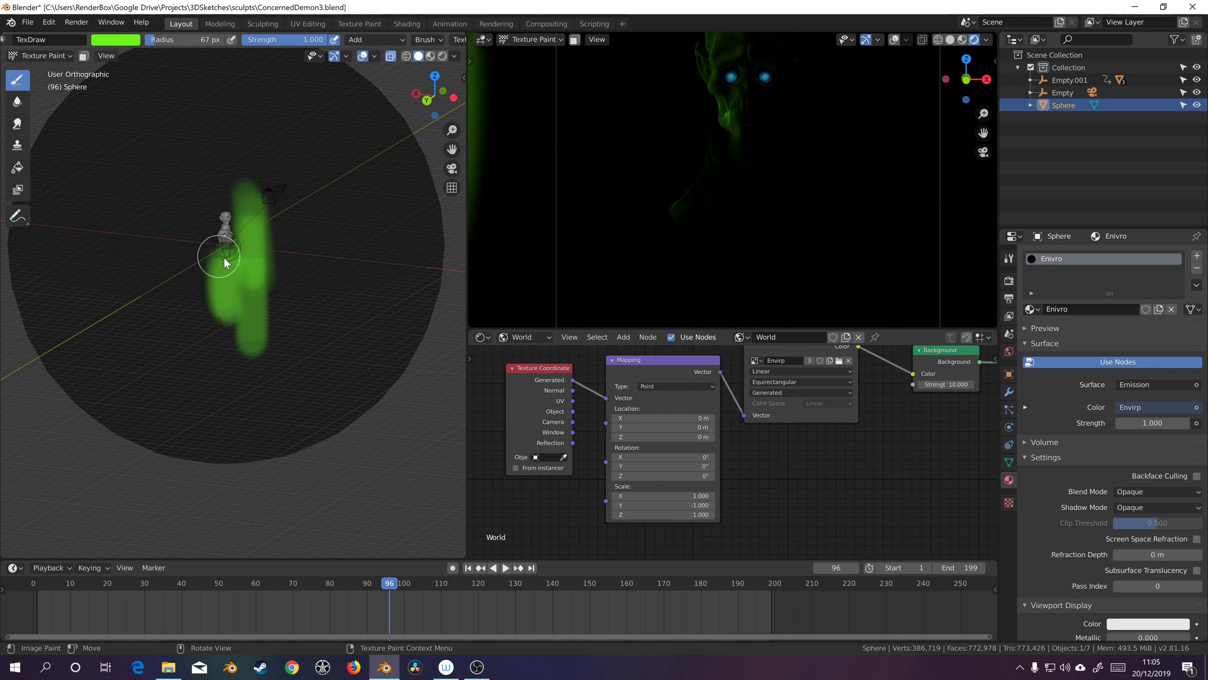
# Switch the brush to blue at strength 0.884 and paint a soft blue stroke
pyautogui.moveTo(234, 251)
pyautogui.mouseDown(button='middle')
pyautogui.moveTo(278, 229)
pyautogui.moveTo(279, 251)
pyautogui.moveTo(305, 224)
pyautogui.mouseUp(button='middle')
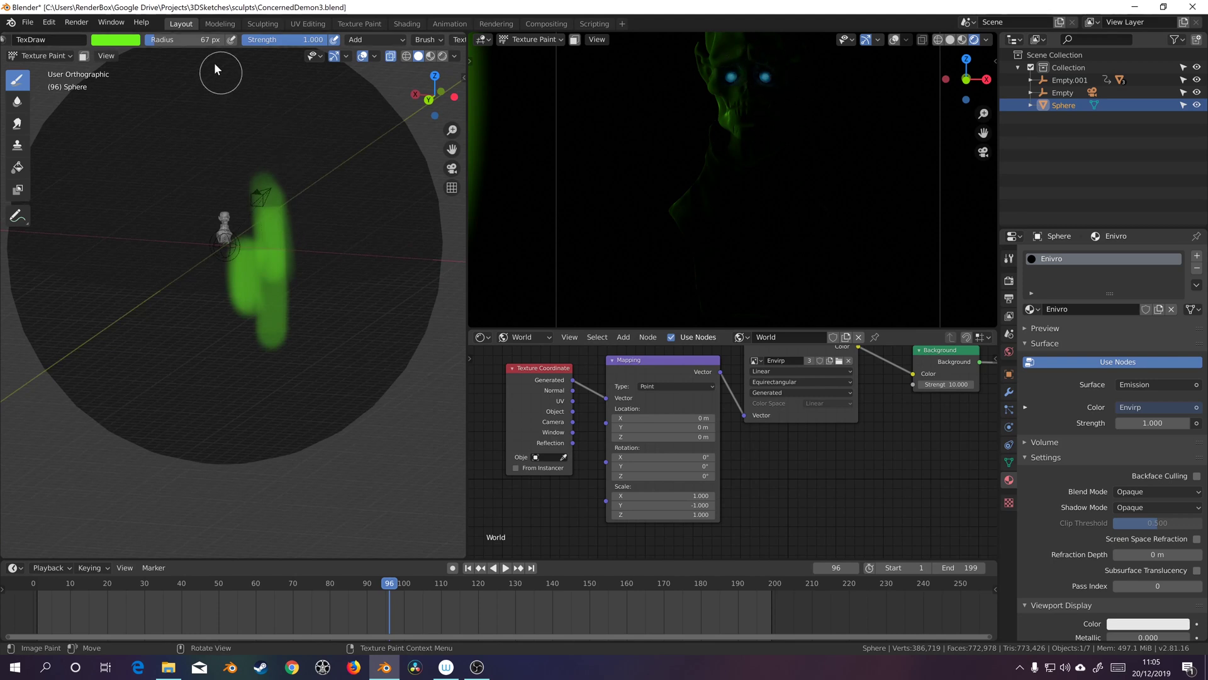
pyautogui.click(129, 41)
pyautogui.moveTo(171, 85); pyautogui.dragTo(167, 63)
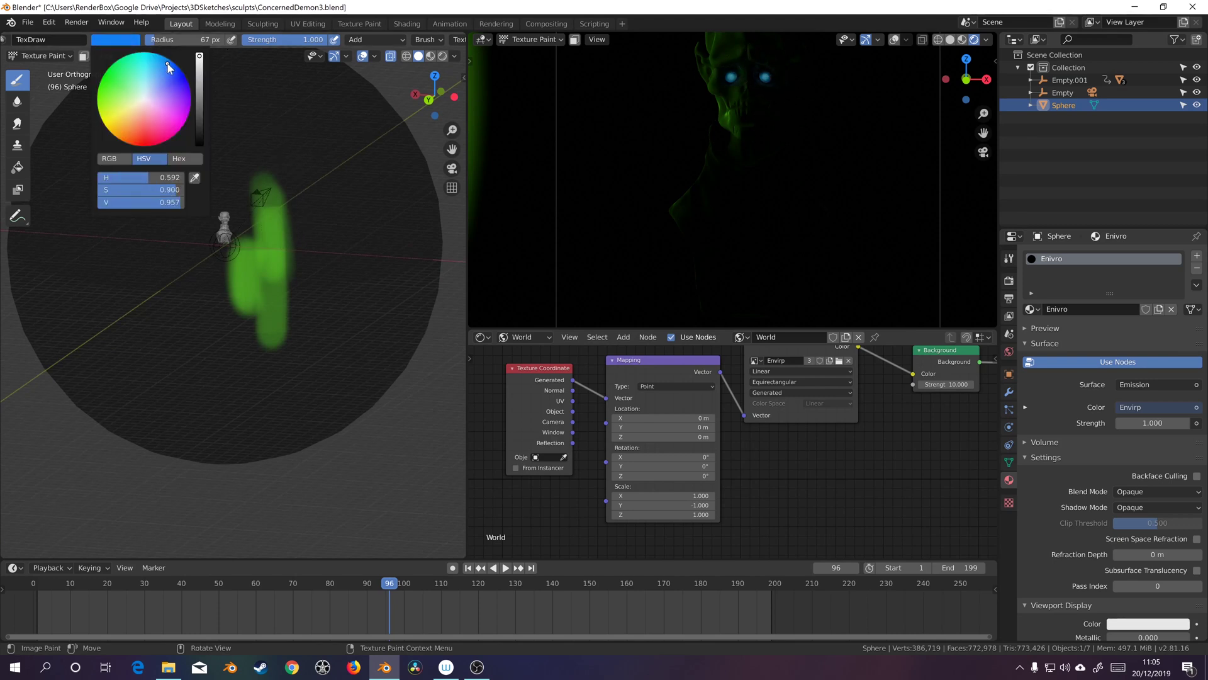
pyautogui.moveTo(254, 193)
pyautogui.mouseDown(button='middle')
pyautogui.moveTo(339, 258)
pyautogui.moveTo(216, 217)
pyautogui.mouseUp(button='middle')
pyautogui.moveTo(214, 204)
pyautogui.mouseDown()
pyautogui.moveTo(243, 201)
pyautogui.moveTo(225, 242)
pyautogui.mouseUp()
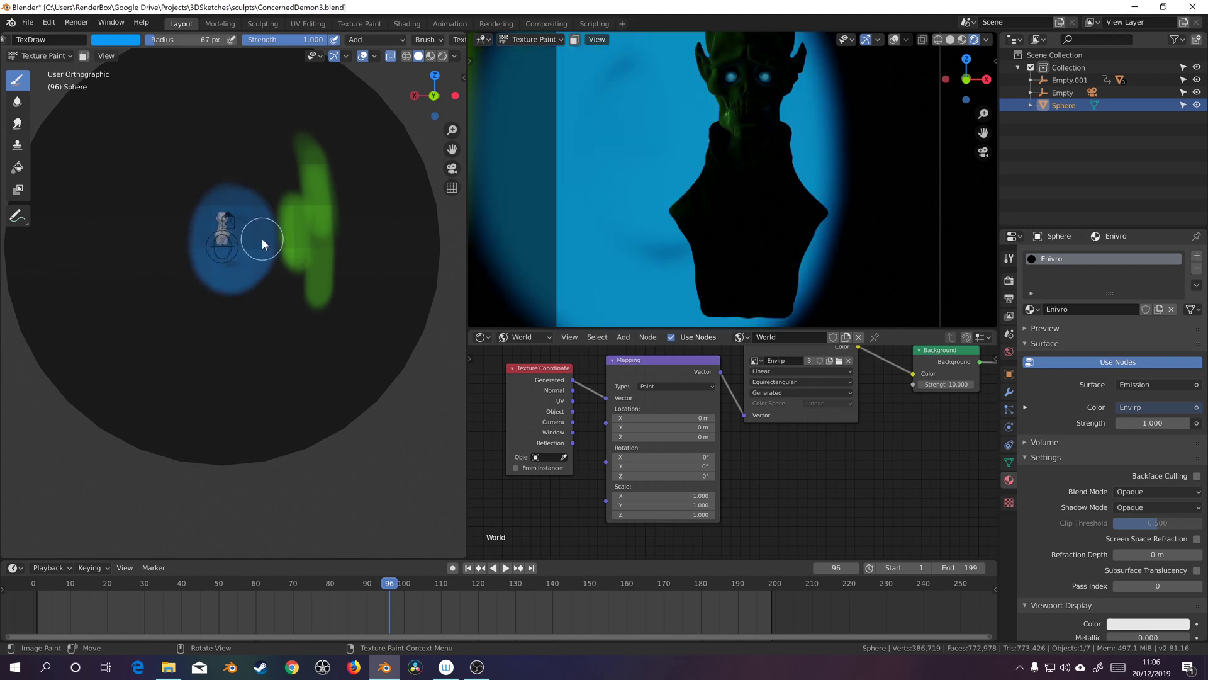
pyautogui.hotkey('ctrl', 'z')
pyautogui.moveTo(300, 39); pyautogui.dragTo(264, 44)
pyautogui.moveTo(246, 224)
pyautogui.mouseDown()
pyautogui.moveTo(226, 269)
pyautogui.moveTo(229, 229)
pyautogui.moveTo(240, 258)
pyautogui.moveTo(273, 201)
pyautogui.moveTo(265, 217)
pyautogui.mouseUp()
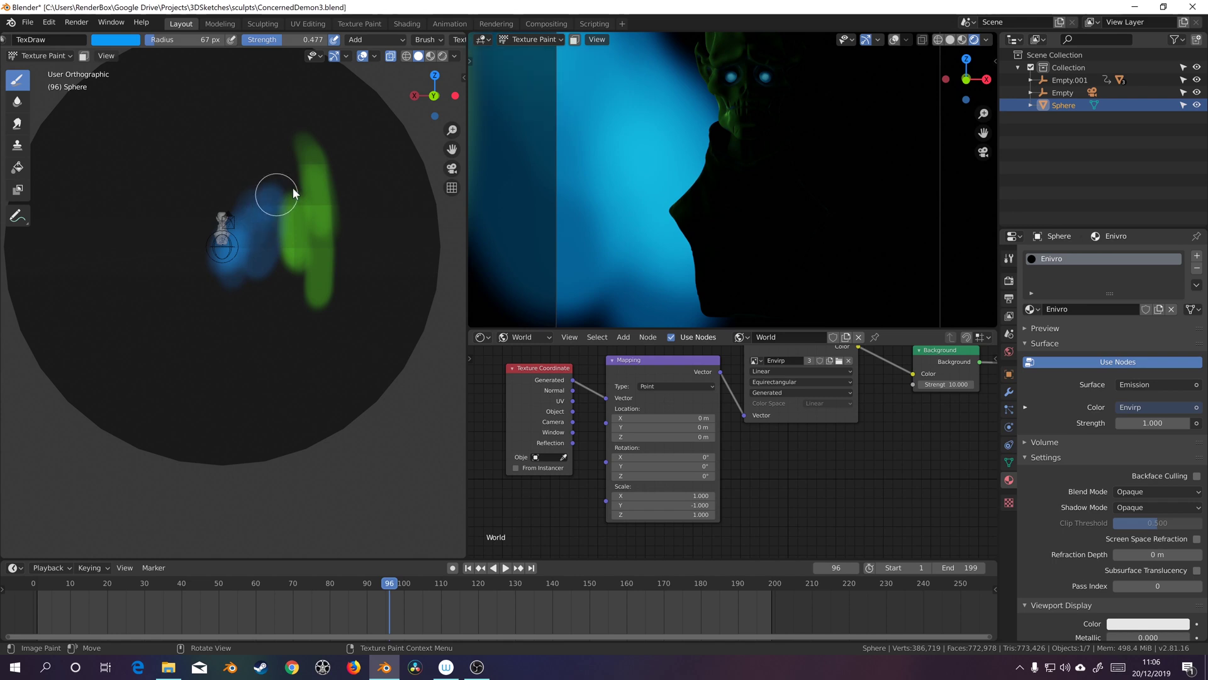
# Spread more blue paint over the blob and add a blue stroke left of the bust
pyautogui.moveTo(309, 179); pyautogui.dragTo(288, 203, button='middle')
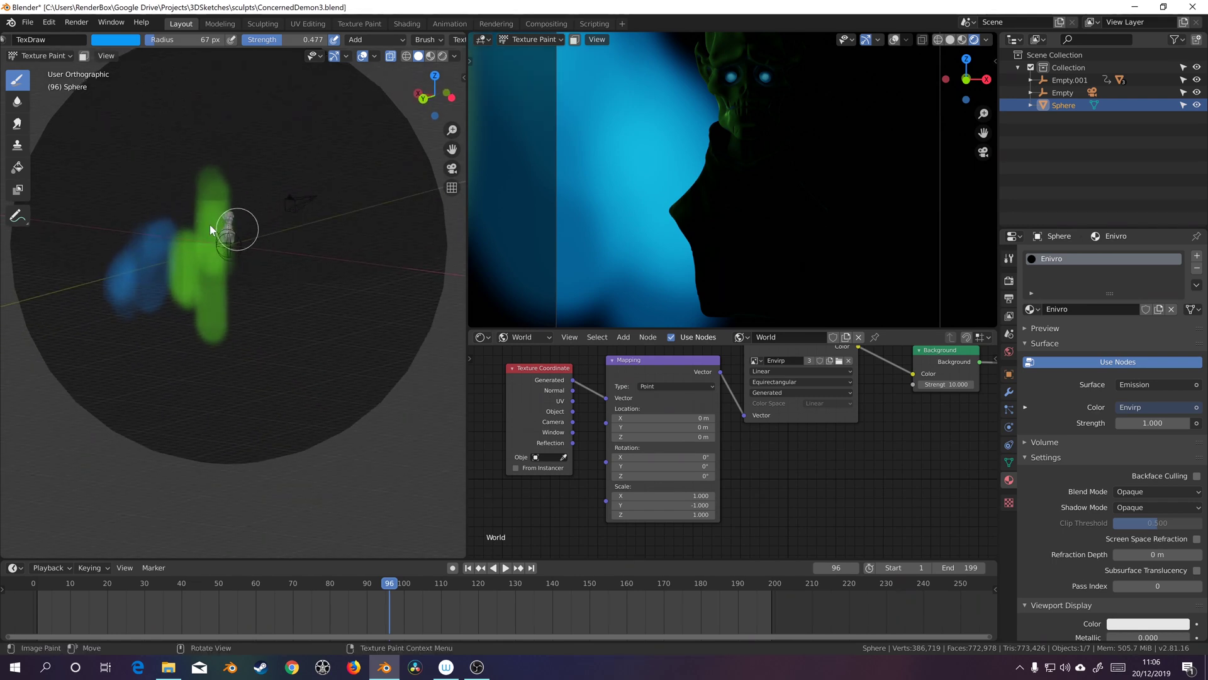
pyautogui.moveTo(139, 227); pyautogui.dragTo(224, 195, button='middle')
pyautogui.moveTo(164, 262)
pyautogui.mouseDown()
pyautogui.moveTo(188, 270)
pyautogui.moveTo(179, 216)
pyautogui.moveTo(163, 299)
pyautogui.moveTo(179, 210)
pyautogui.mouseUp()
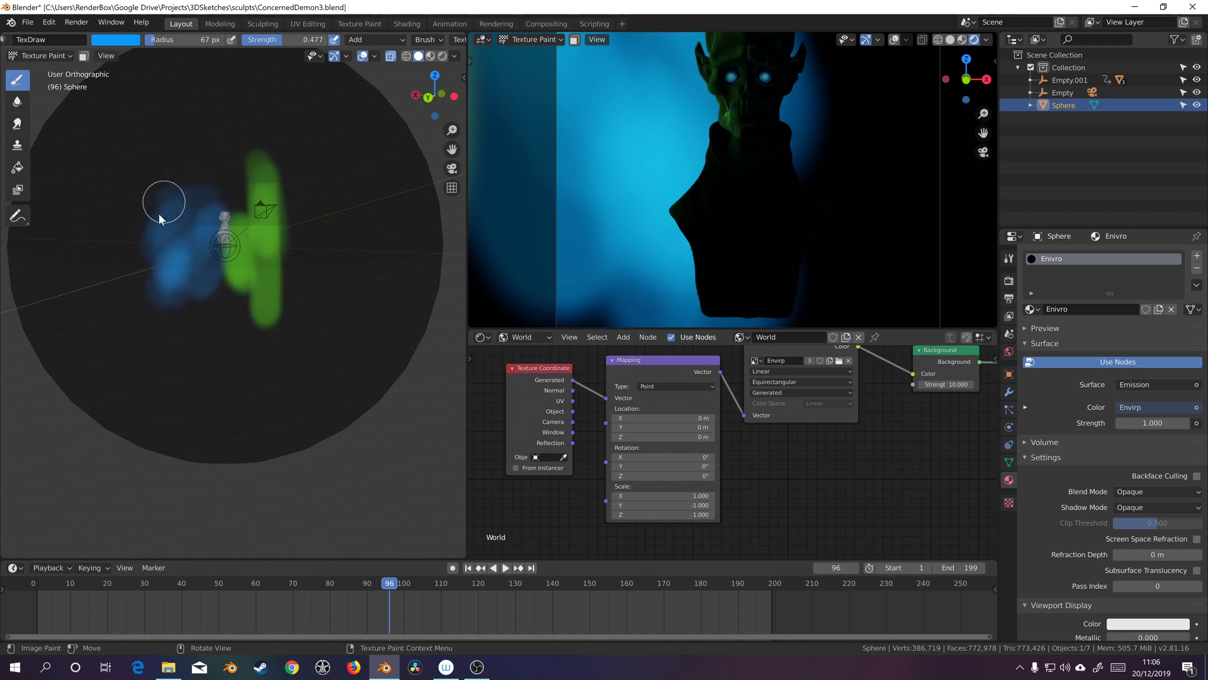
pyautogui.moveTo(164, 220)
pyautogui.mouseDown(button='middle')
pyautogui.moveTo(245, 206)
pyautogui.moveTo(141, 226)
pyautogui.moveTo(175, 234)
pyautogui.mouseUp(button='middle')
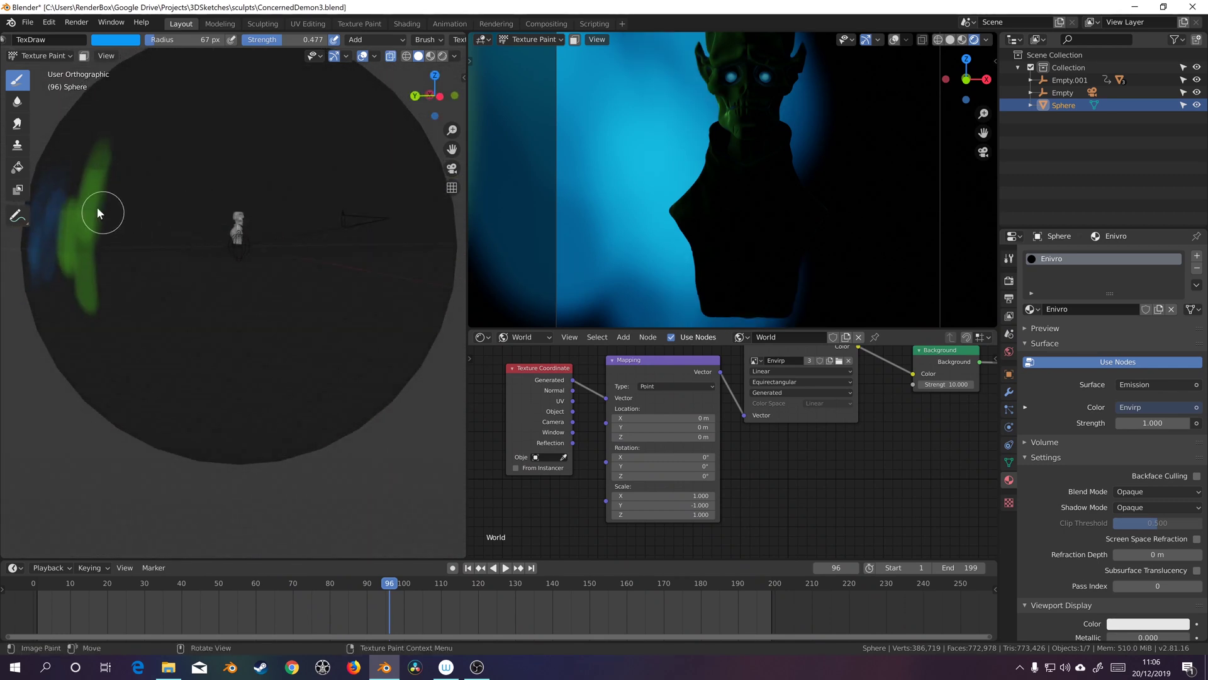
pyautogui.moveTo(93, 203)
pyautogui.mouseDown()
pyautogui.moveTo(105, 237)
pyautogui.moveTo(103, 206)
pyautogui.moveTo(128, 310)
pyautogui.moveTo(134, 243)
pyautogui.mouseUp()
pyautogui.moveTo(256, 200); pyautogui.dragTo(313, 242, button='middle')
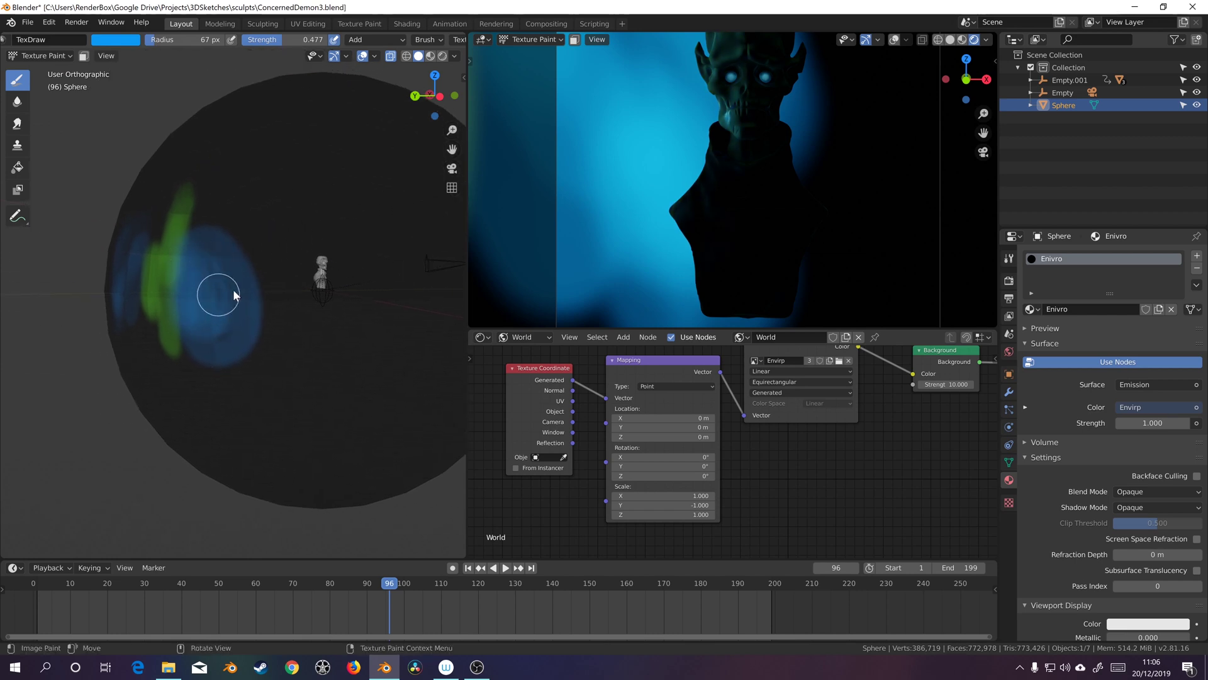
pyautogui.moveTo(255, 275)
pyautogui.mouseDown(button='middle')
pyautogui.moveTo(256, 256)
pyautogui.moveTo(288, 243)
pyautogui.moveTo(221, 251)
pyautogui.moveTo(289, 261)
pyautogui.mouseUp(button='middle')
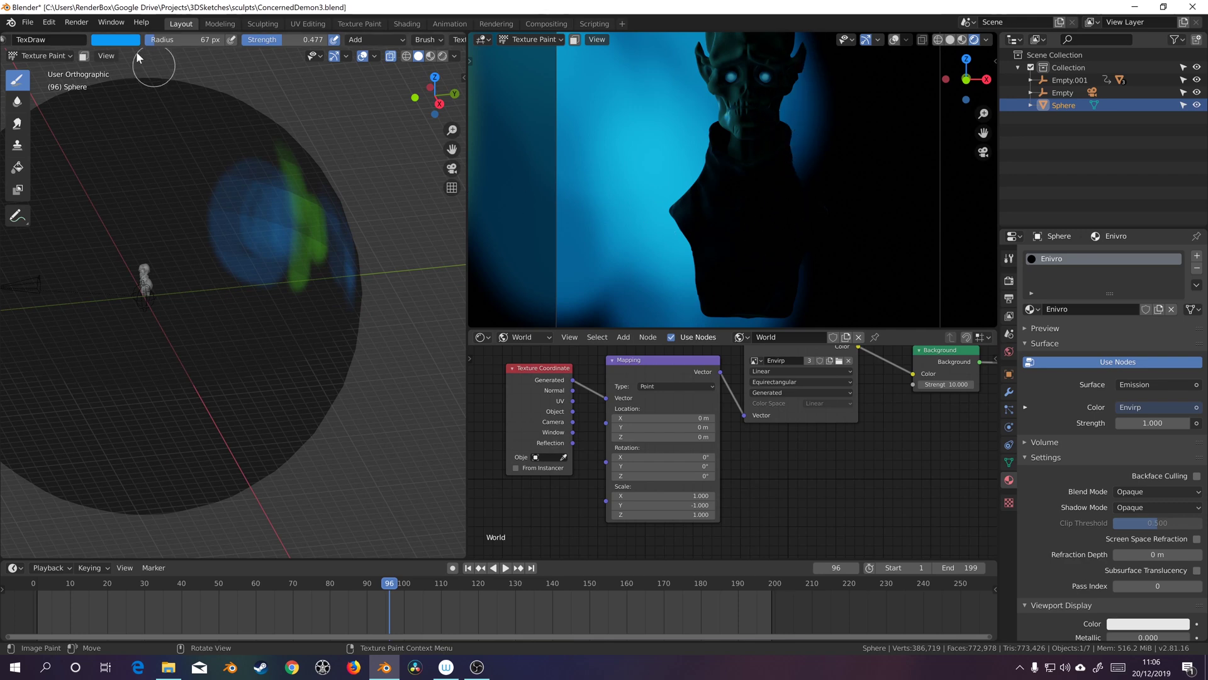
# Switch the brush colour from blue to red, try a vertical stroke, and undo it
pyautogui.click(120, 38)
pyautogui.click(157, 122)
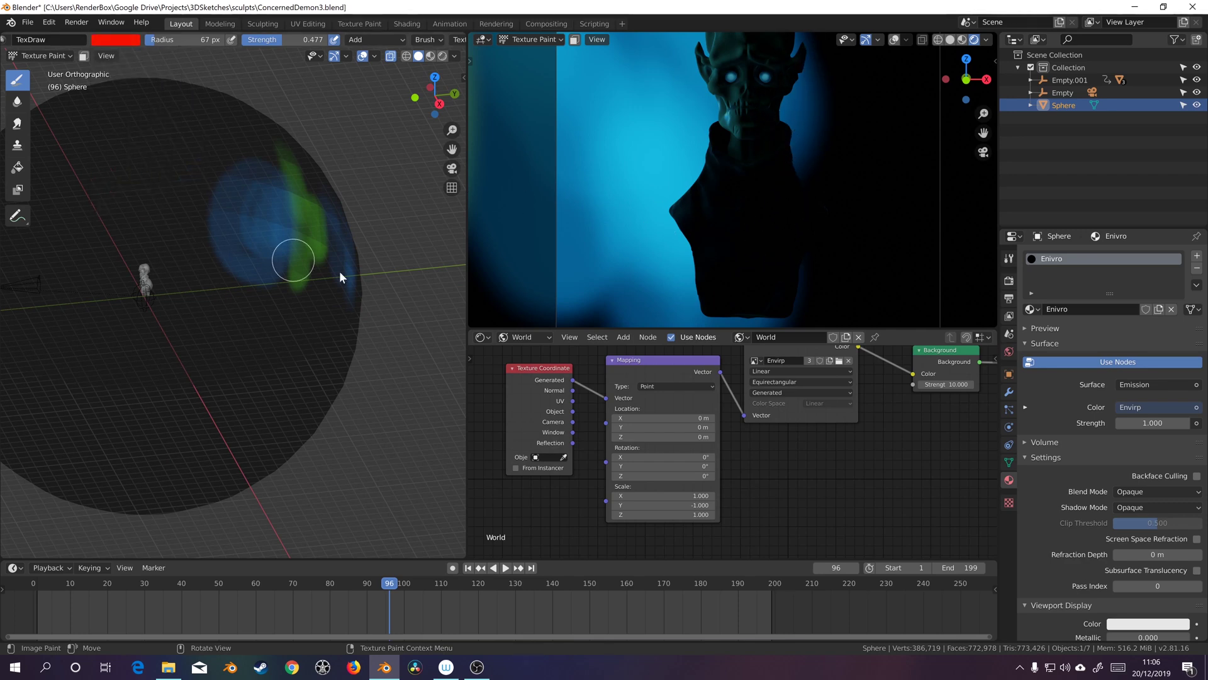
pyautogui.moveTo(353, 291)
pyautogui.mouseDown(button='middle')
pyautogui.moveTo(314, 251)
pyautogui.moveTo(250, 260)
pyautogui.moveTo(273, 265)
pyautogui.mouseUp(button='middle')
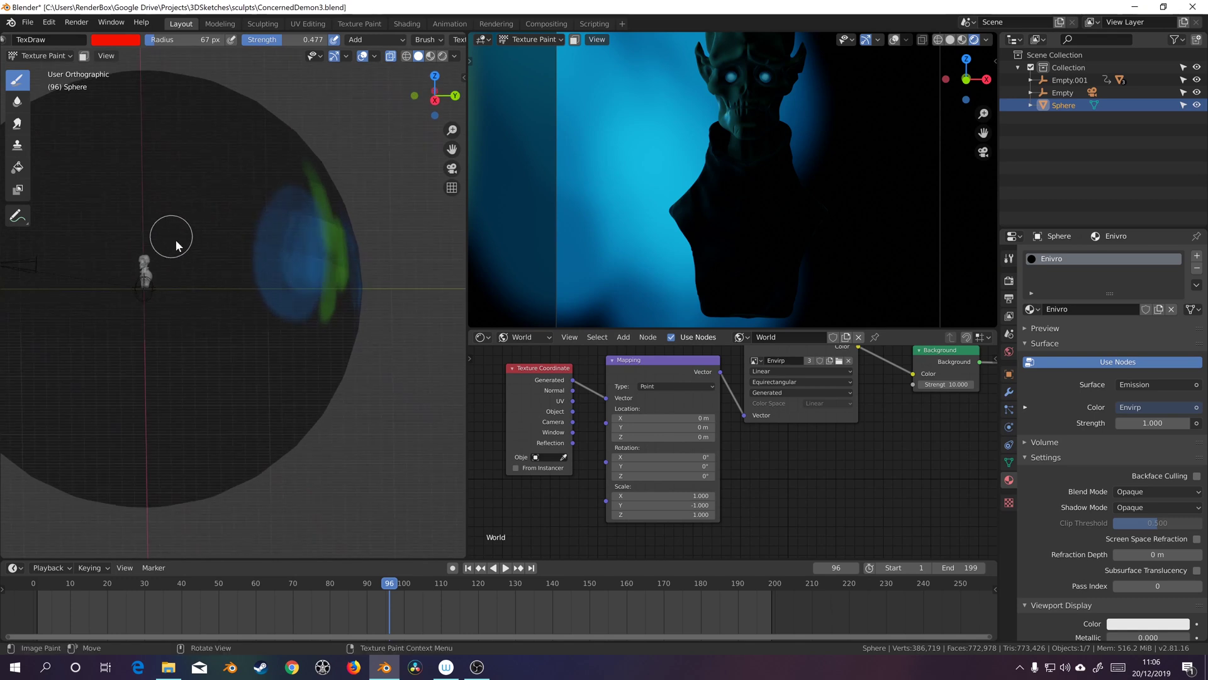
pyautogui.moveTo(196, 199); pyautogui.dragTo(206, 419)
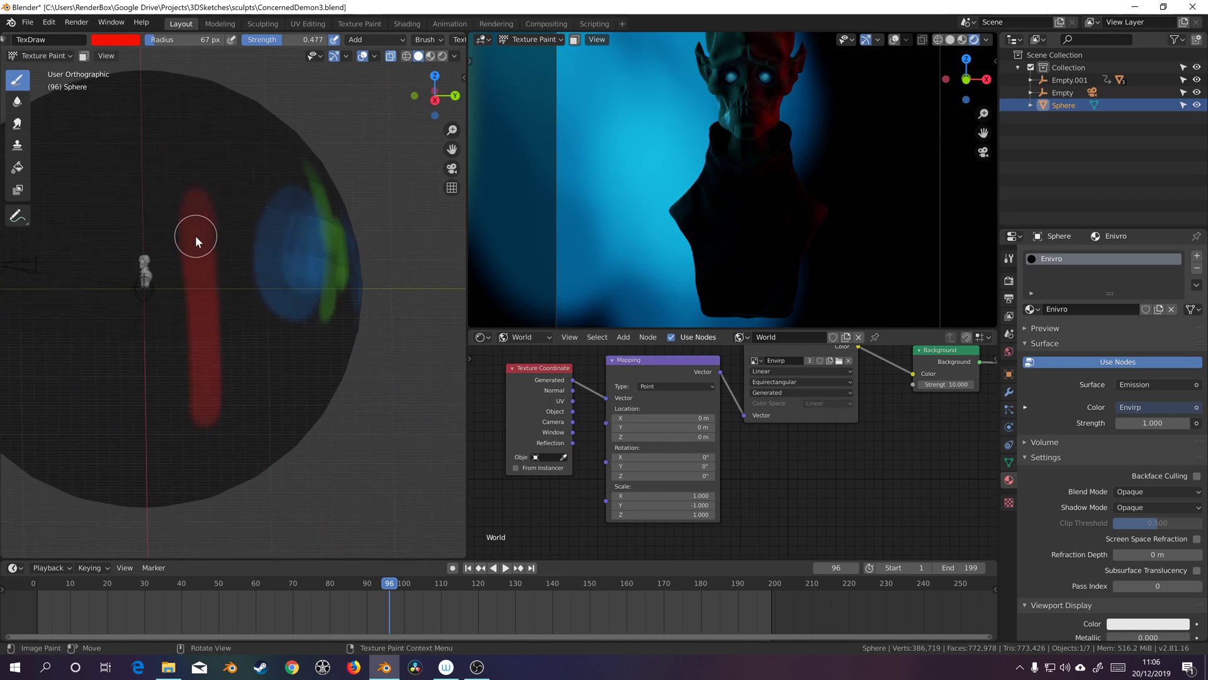
pyautogui.hotkey('ctrl', 'z')
# Paint a vertical red stroke down the sphere and deepen its upper part
pyautogui.moveTo(267, 246)
pyautogui.mouseDown(button='middle')
pyautogui.moveTo(232, 251)
pyautogui.moveTo(176, 221)
pyautogui.mouseUp(button='middle')
pyautogui.moveTo(176, 221); pyautogui.dragTo(184, 409)
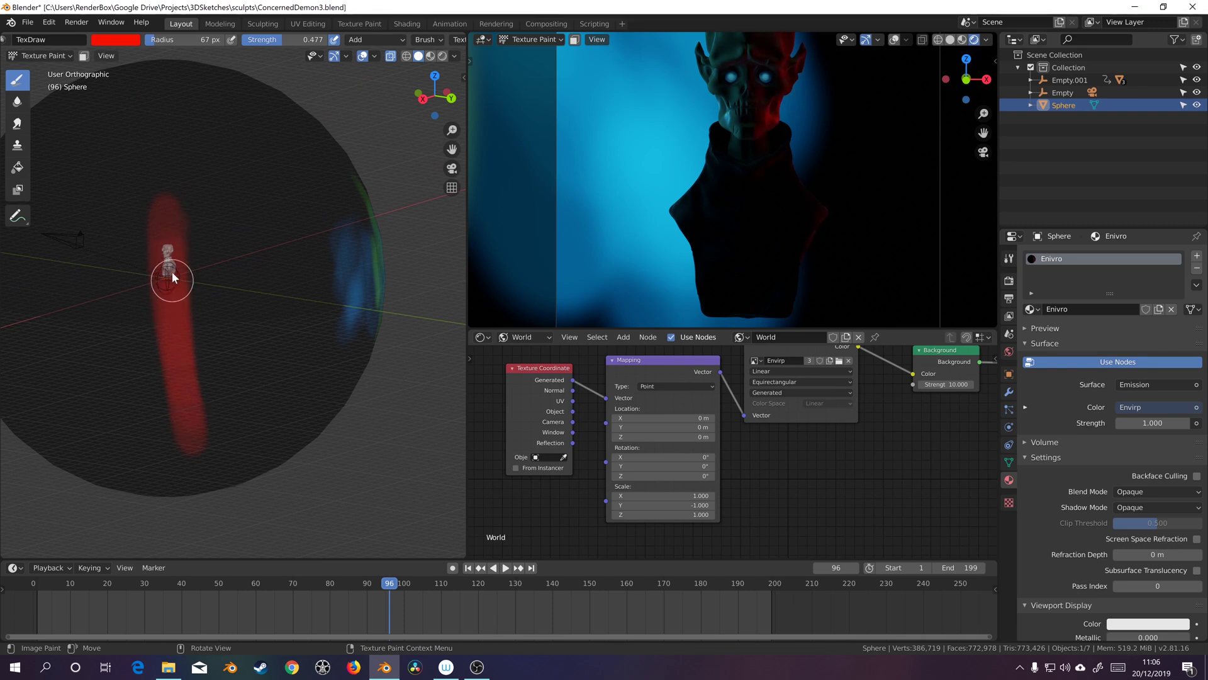
pyautogui.moveTo(171, 266)
pyautogui.mouseDown()
pyautogui.moveTo(182, 406)
pyautogui.moveTo(175, 209)
pyautogui.moveTo(172, 282)
pyautogui.moveTo(164, 240)
pyautogui.moveTo(165, 225)
pyautogui.moveTo(188, 426)
pyautogui.mouseUp()
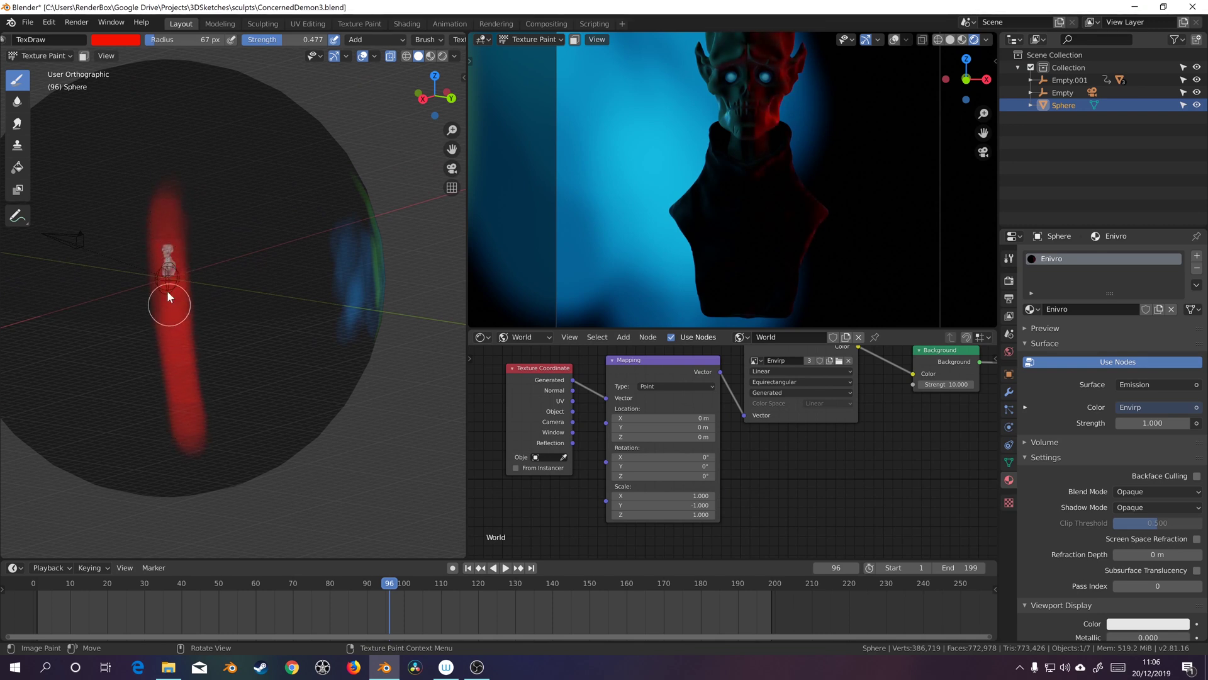
pyautogui.moveTo(167, 283); pyautogui.dragTo(156, 203)
# Add red dabs and a faint red patch beside the middle blob, then lower brush Strength to 0.300
pyautogui.moveTo(277, 247); pyautogui.dragTo(239, 230, button='middle')
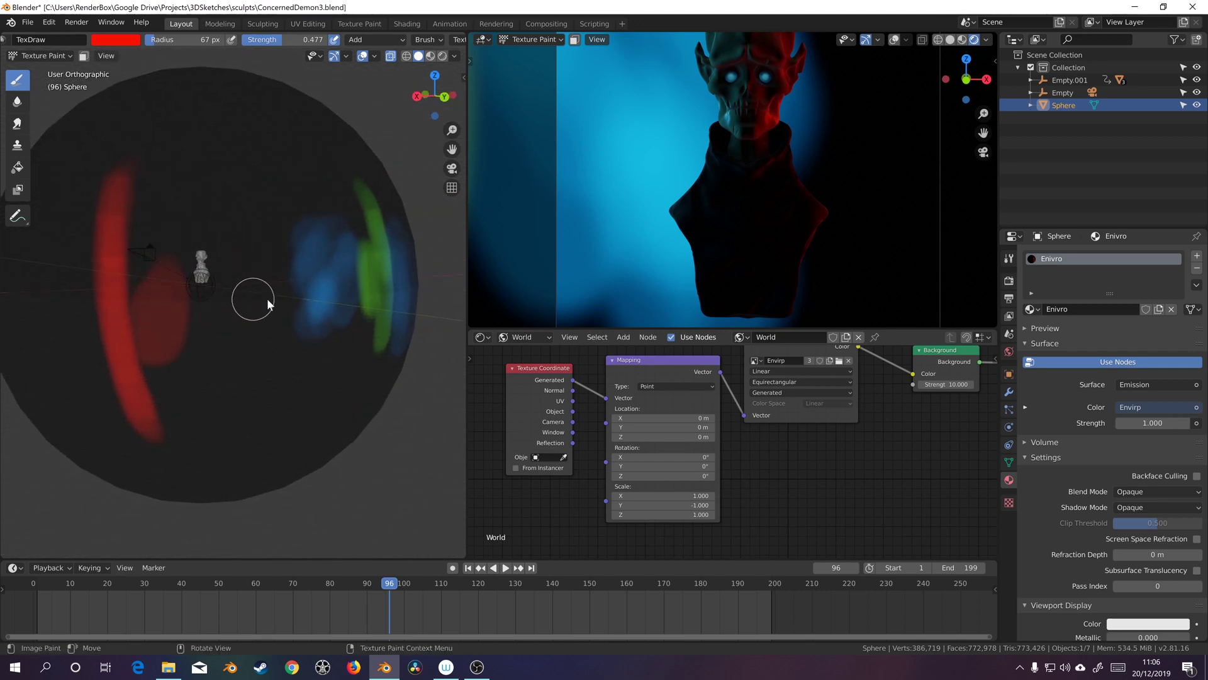
pyautogui.moveTo(324, 291); pyautogui.dragTo(249, 299, button='middle')
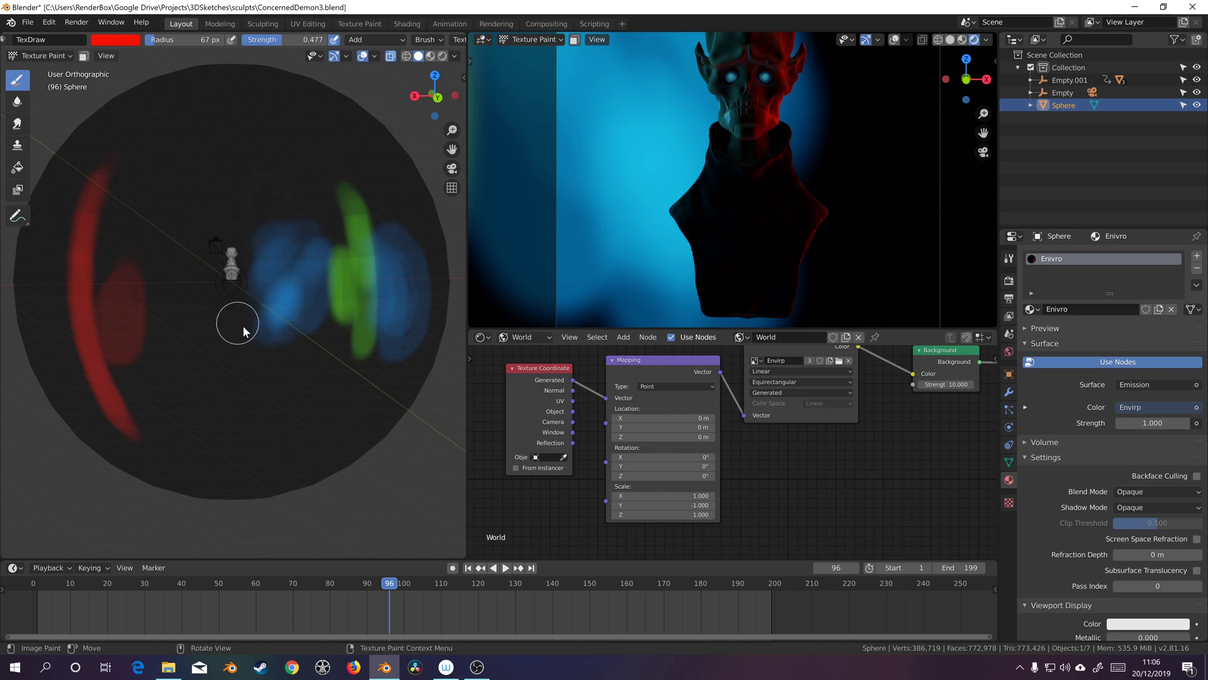
pyautogui.moveTo(203, 325)
pyautogui.mouseDown()
pyautogui.moveTo(187, 356)
pyautogui.moveTo(206, 322)
pyautogui.mouseUp()
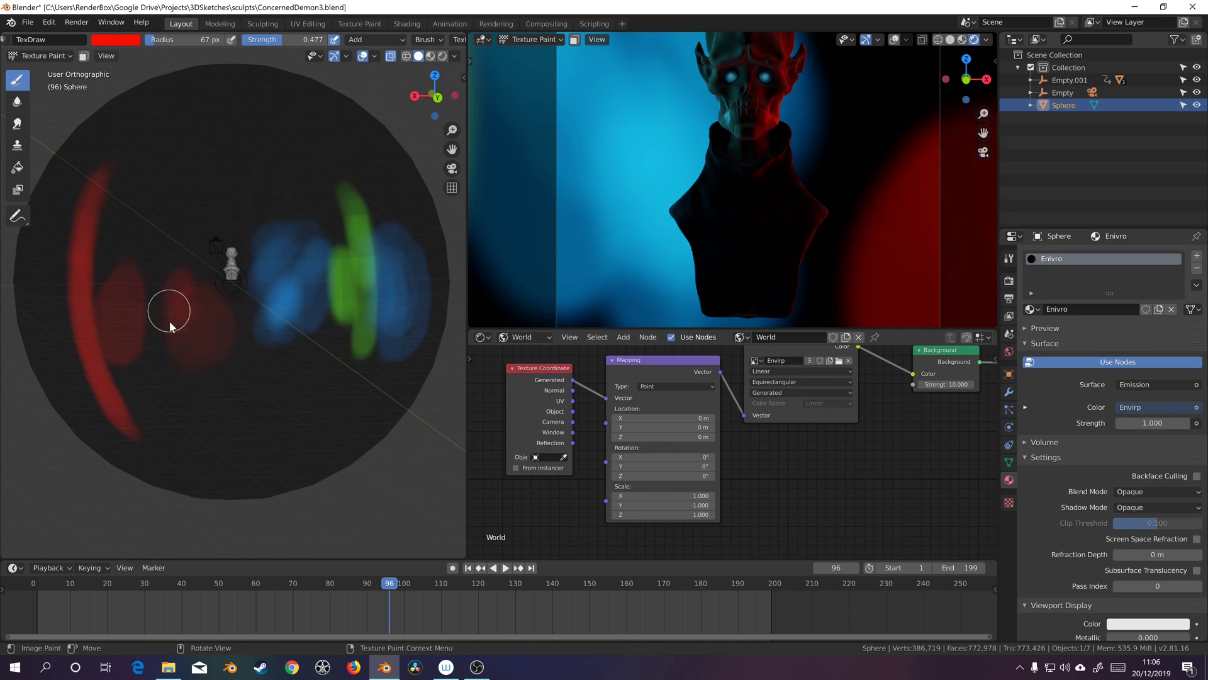
pyautogui.moveTo(168, 319); pyautogui.dragTo(168, 277)
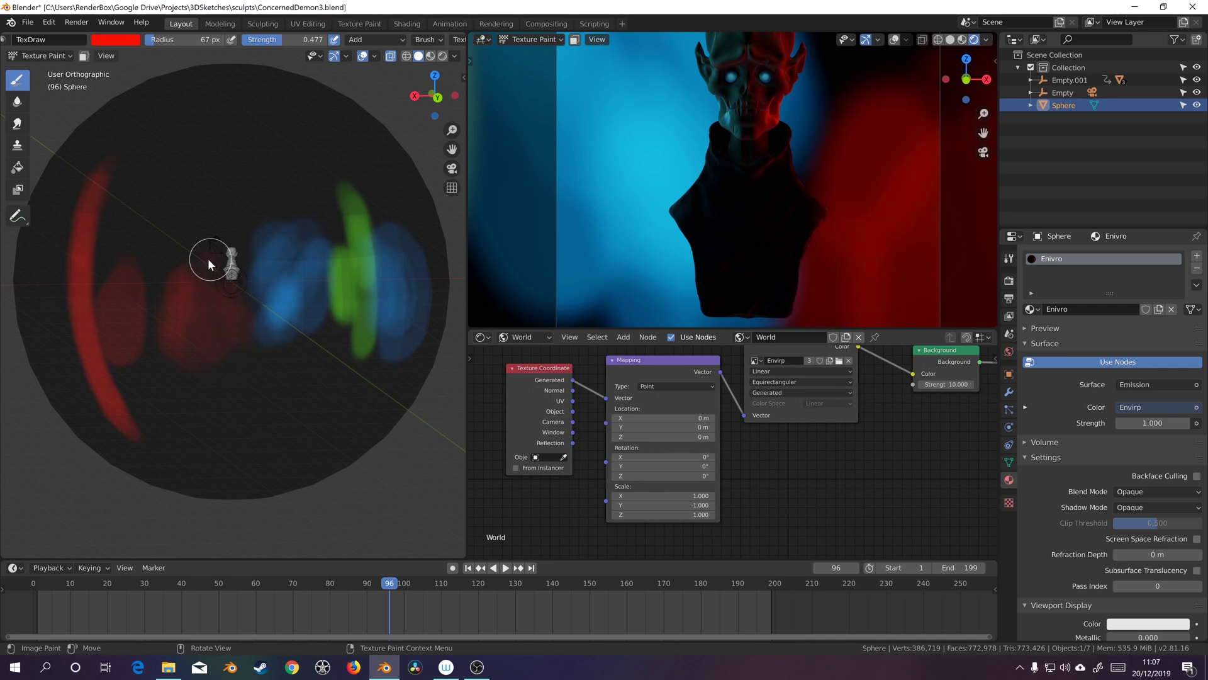
pyautogui.click(237, 328)
pyautogui.moveTo(282, 39); pyautogui.dragTo(255, 42)
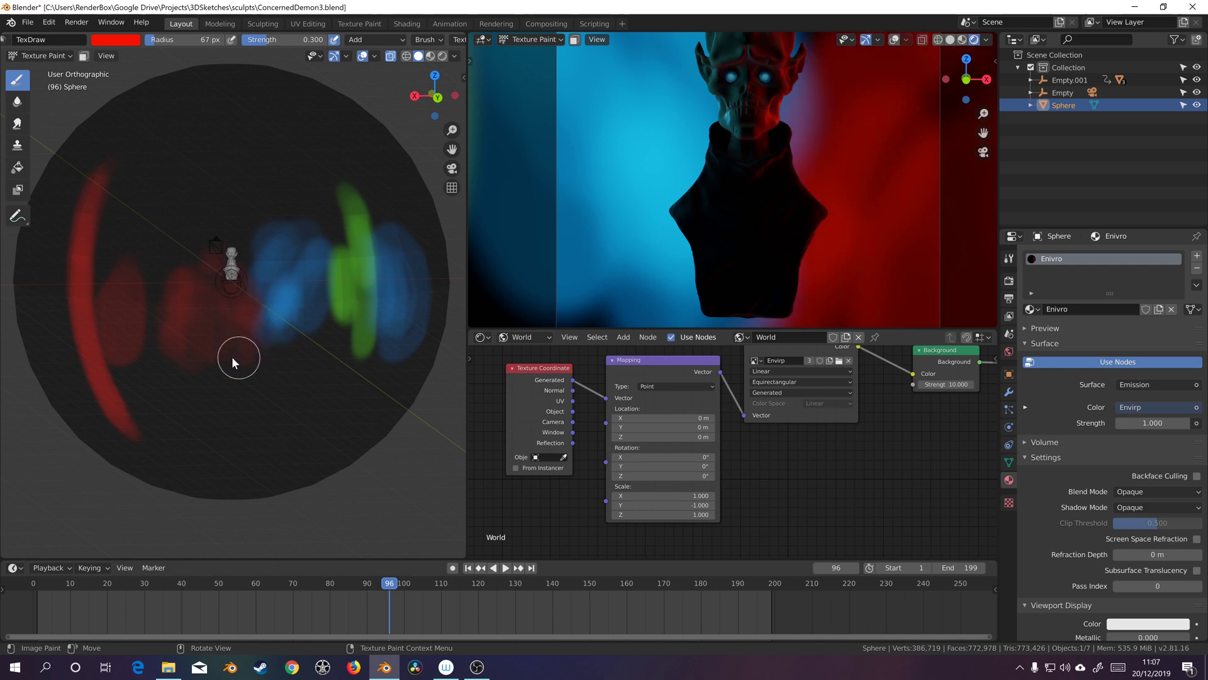
pyautogui.moveTo(185, 371)
pyautogui.mouseDown(button='middle')
pyautogui.moveTo(200, 288)
pyautogui.moveTo(256, 303)
pyautogui.moveTo(255, 318)
pyautogui.moveTo(273, 293)
pyautogui.moveTo(274, 309)
pyautogui.moveTo(270, 261)
pyautogui.mouseUp(button='middle')
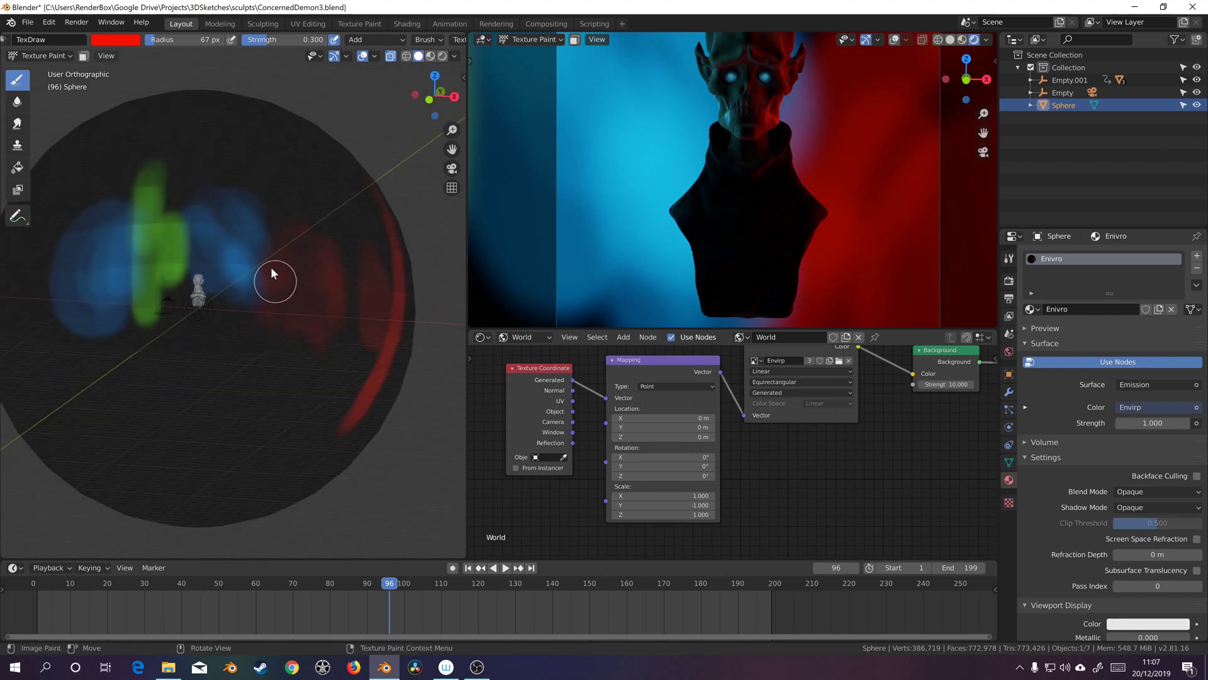
# Pick a pale pink brush colour and dab a peach glow onto the sphere above the bust
pyautogui.click(115, 40)
pyautogui.moveTo(142, 100); pyautogui.dragTo(141, 104)
pyautogui.moveTo(250, 253)
pyautogui.mouseDown(button='middle')
pyautogui.moveTo(274, 224)
pyautogui.moveTo(206, 233)
pyautogui.mouseUp(button='middle')
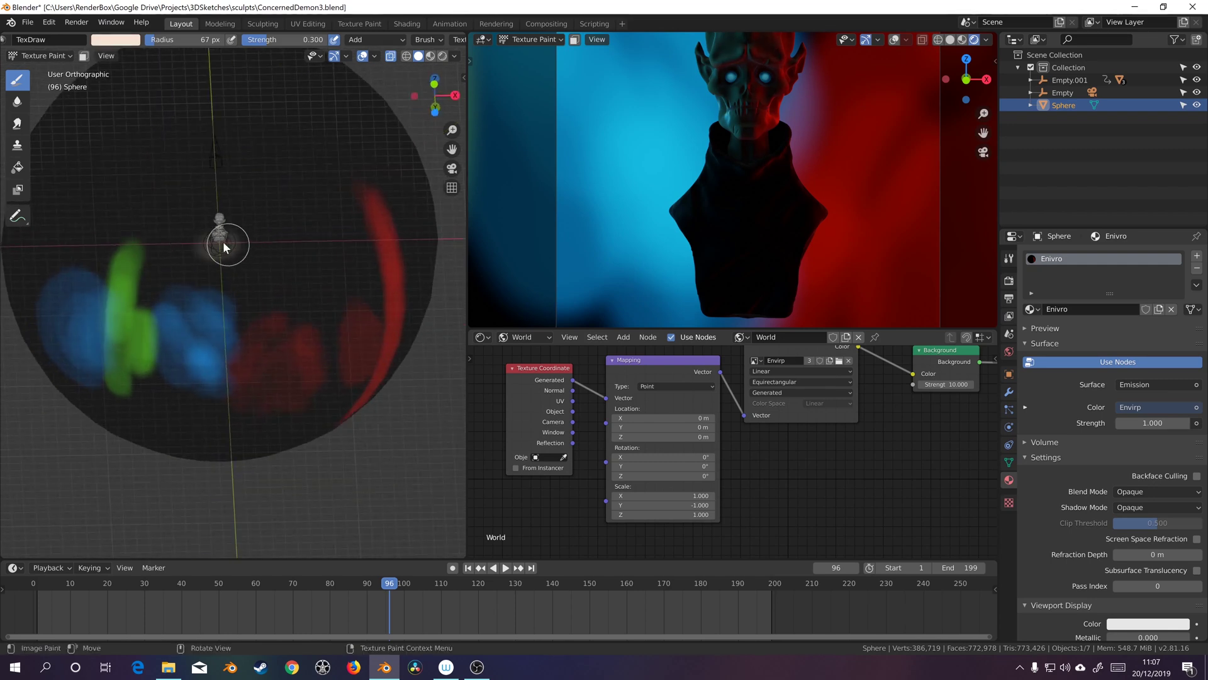
pyautogui.click(229, 250)
pyautogui.moveTo(284, 228)
pyautogui.mouseDown(button='middle')
pyautogui.moveTo(278, 200)
pyautogui.moveTo(261, 203)
pyautogui.mouseUp(button='middle')
# Add a last peach dab, then show the Envirp texture in an Image Editor, cancelling Save As
pyautogui.click(216, 232)
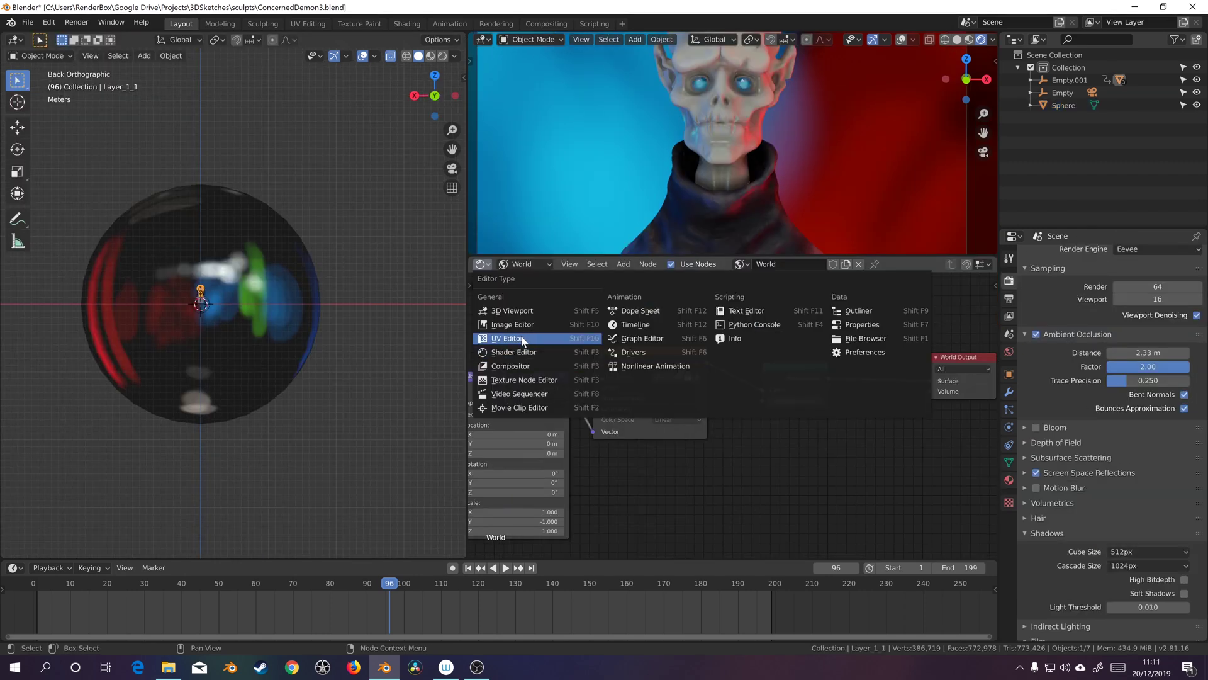
pyautogui.click(537, 340)
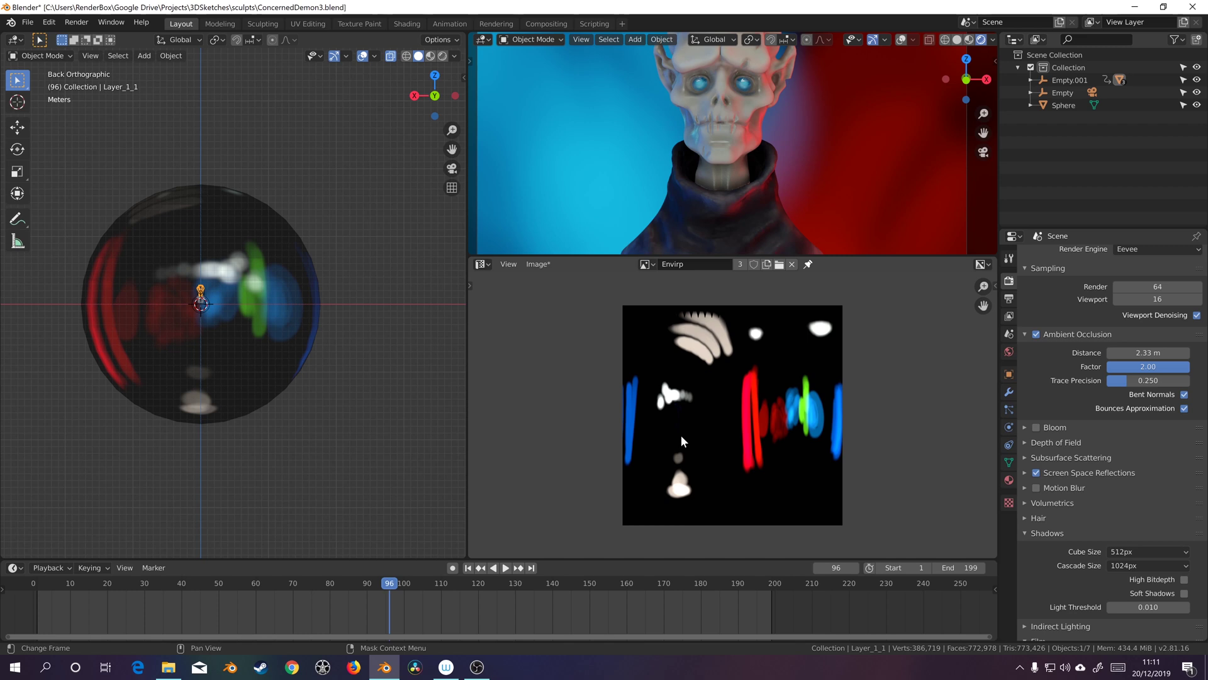
pyautogui.click(548, 265)
pyautogui.click(603, 380)
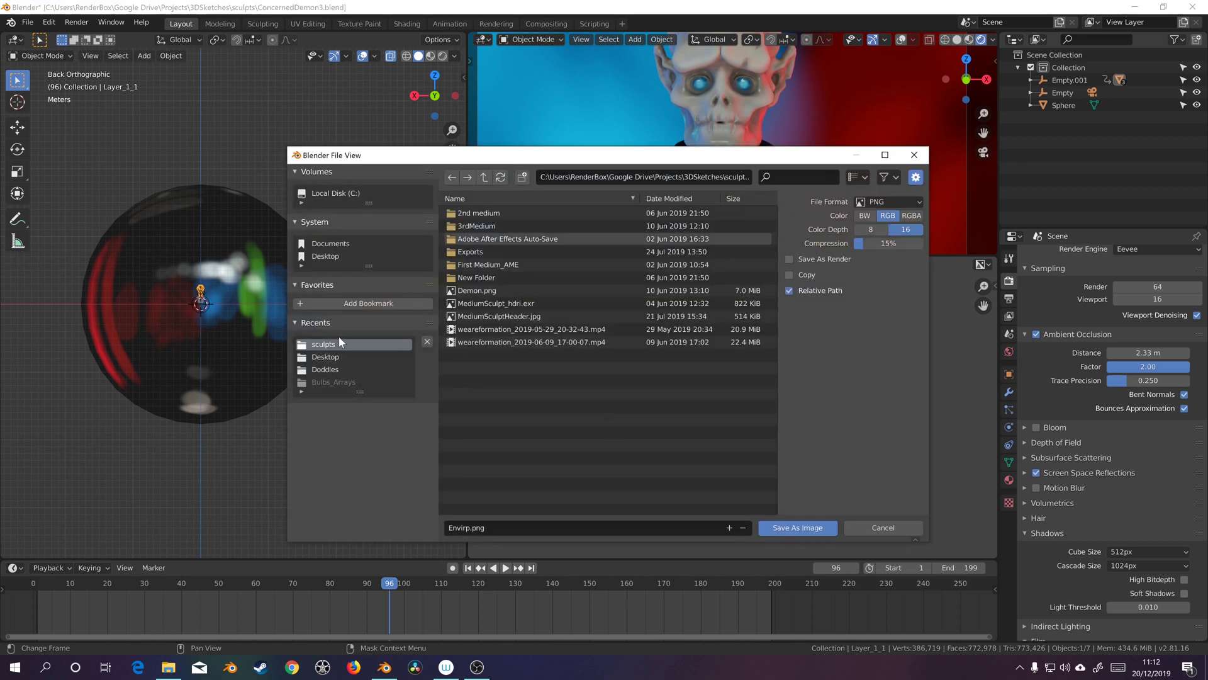
pyautogui.click(899, 528)
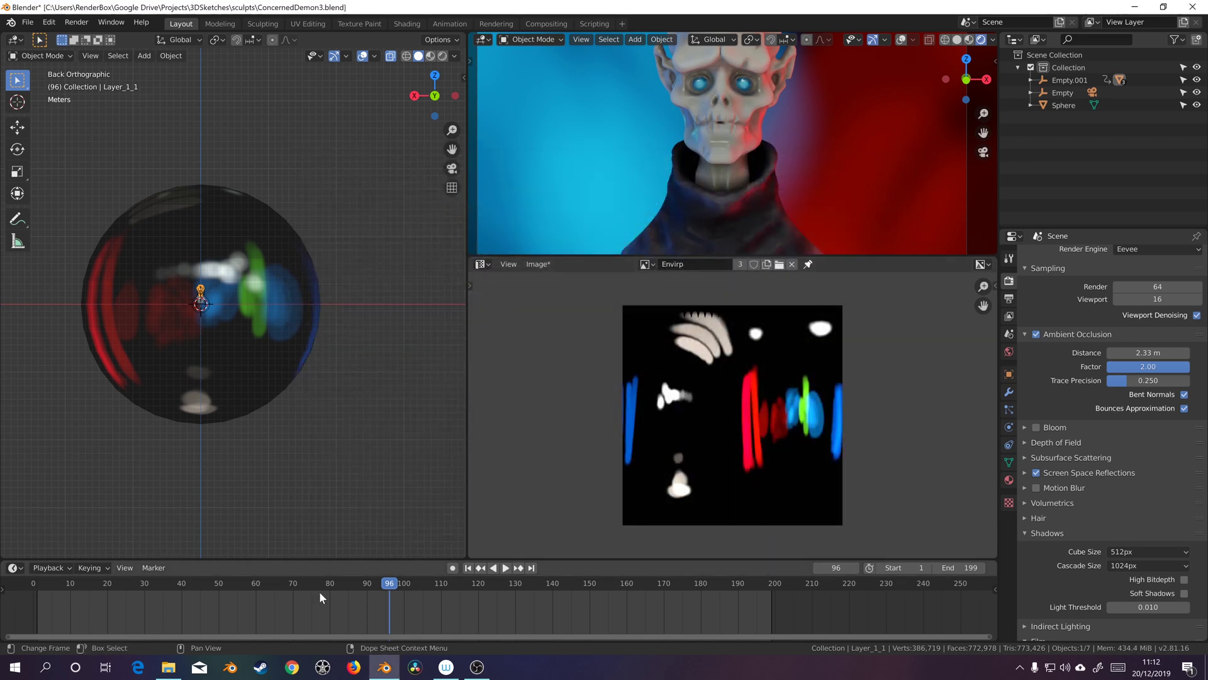